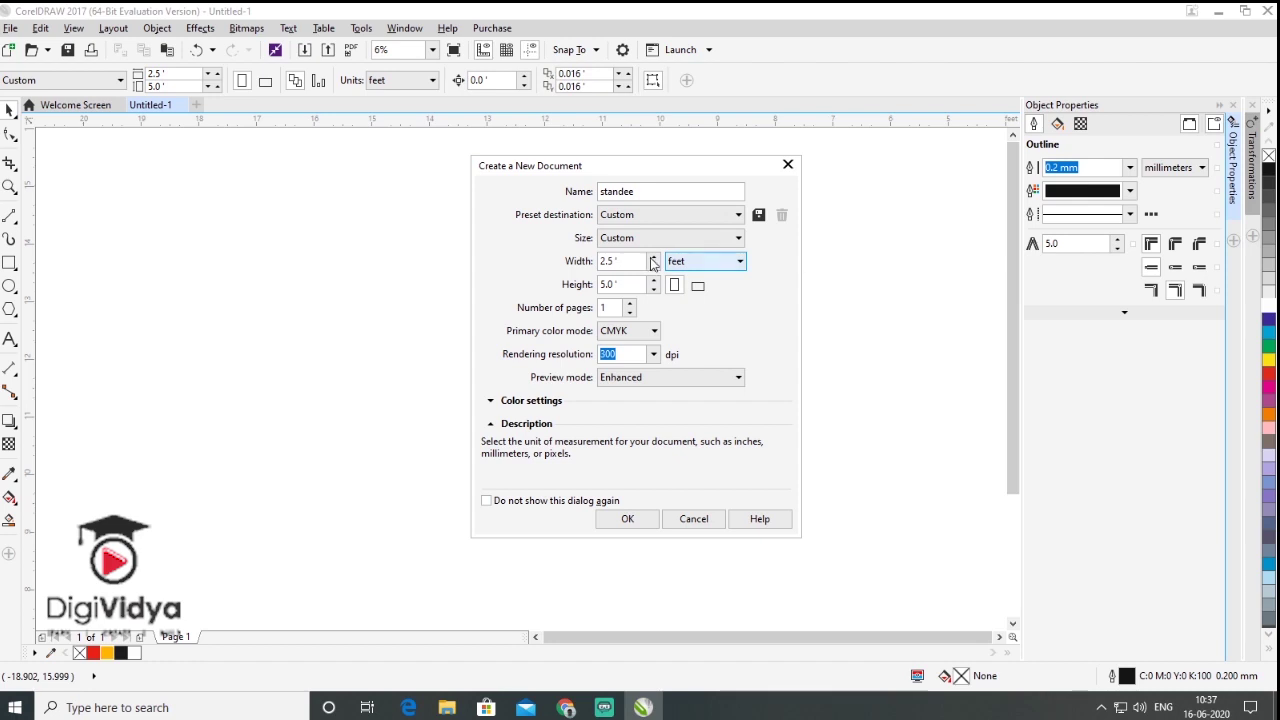
Create the new document "standee" with a page 2.5 ft wide and 5 ft high
{"action": "left_click", "coordinate": [626, 284]}
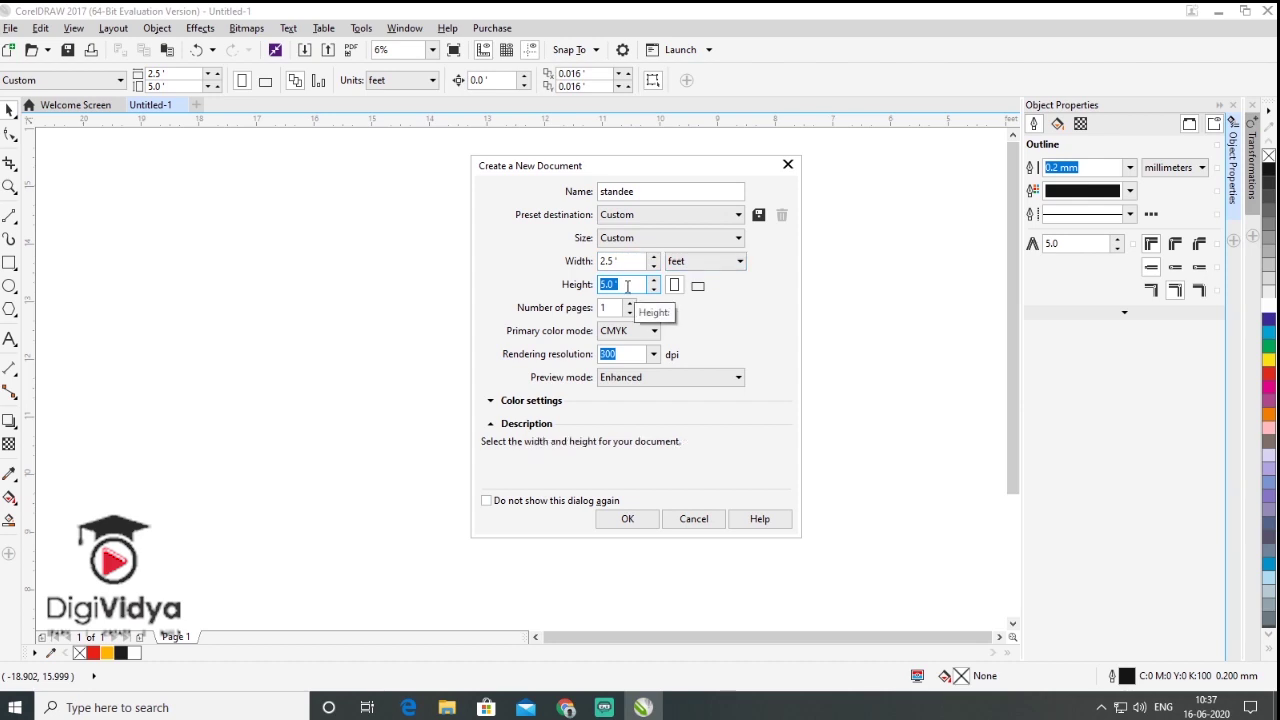
{"action": "left_click", "coordinate": [636, 527]}
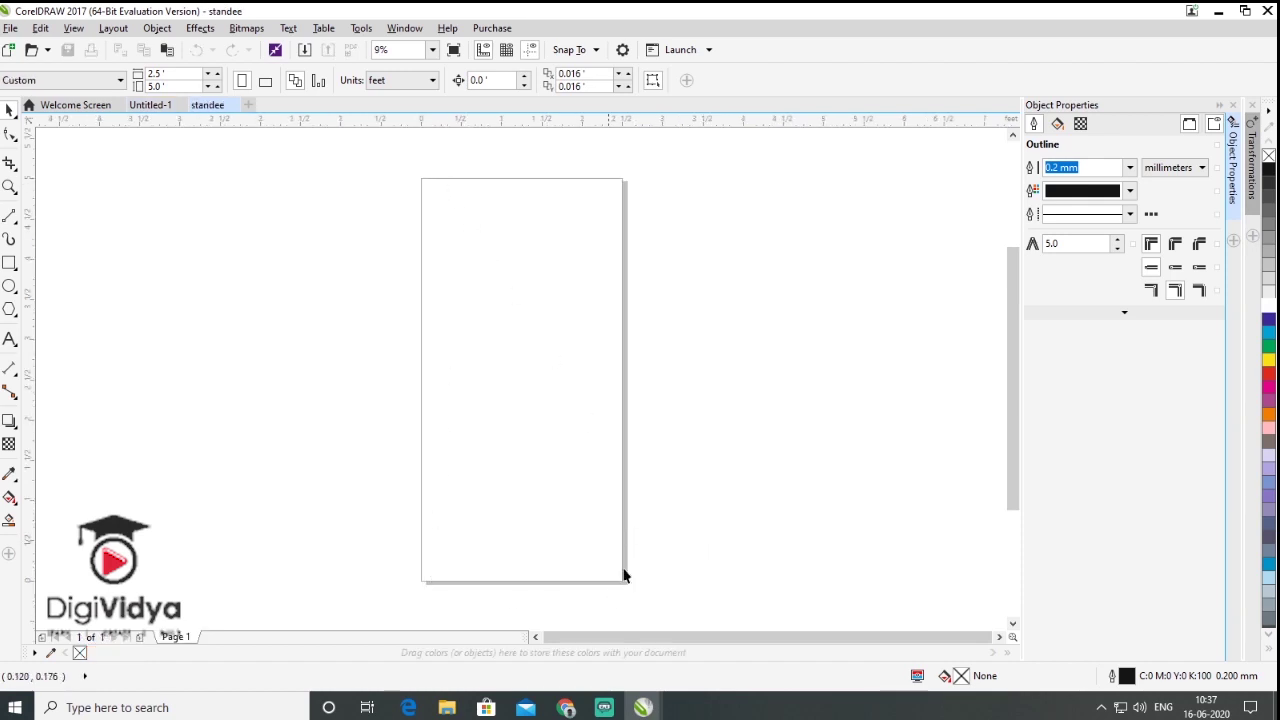
Add two vertical guidelines at X positions 0.1 ft and 2.4 ft as the page's side margins
{"action": "left_click_drag", "start_coordinate": [30, 381], "coordinate": [148, 396]}
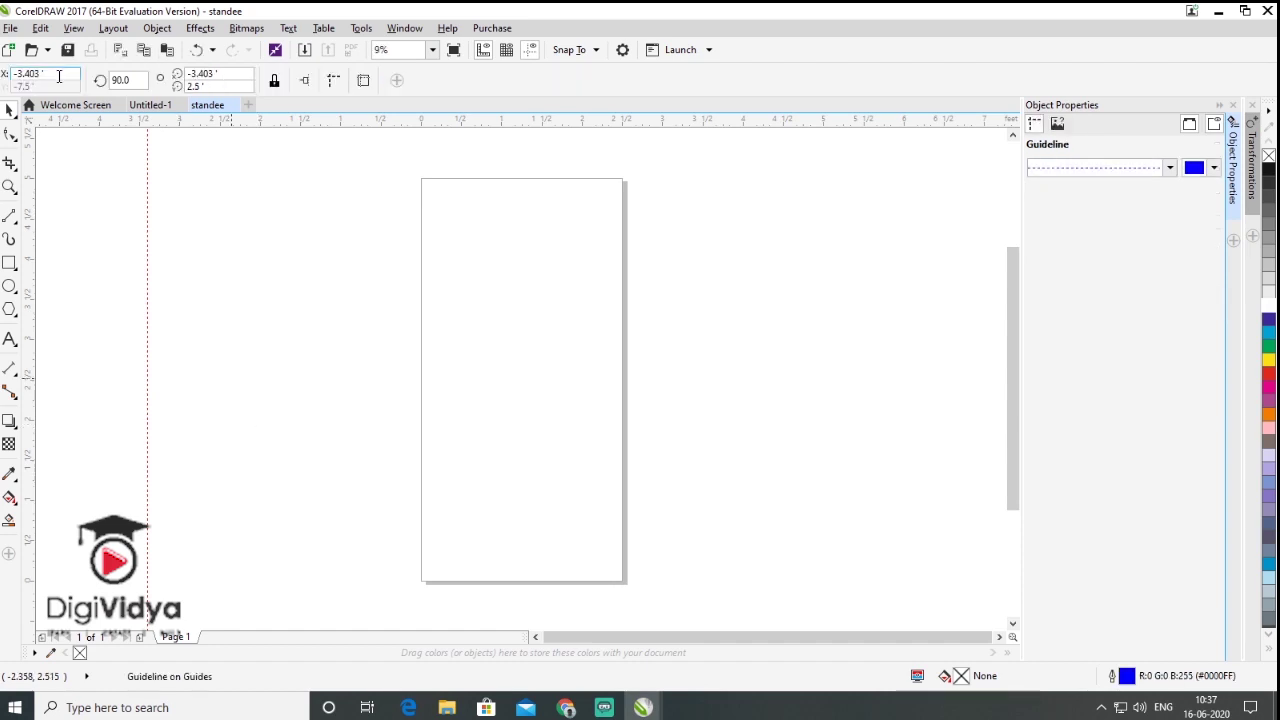
{"action": "type", "text": "0.1"}
{"action": "key", "text": "Return"}
{"action": "left_click_drag", "start_coordinate": [52, 74], "coordinate": [8, 74]}
{"action": "type", "text": "2."}
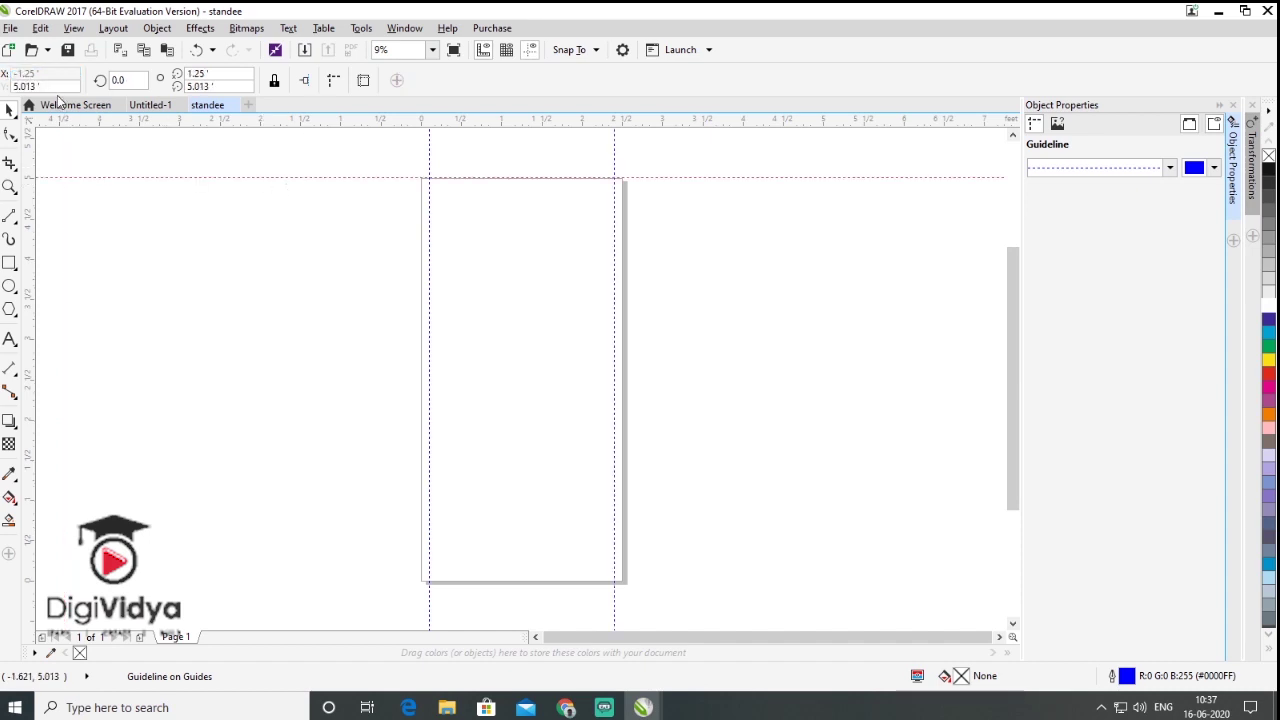
Place horizontal guidelines at Y positions 0.1 ft and 4.9 ft as the page's lower and upper margins
{"action": "left_click_drag", "start_coordinate": [54, 87], "coordinate": [8, 87]}
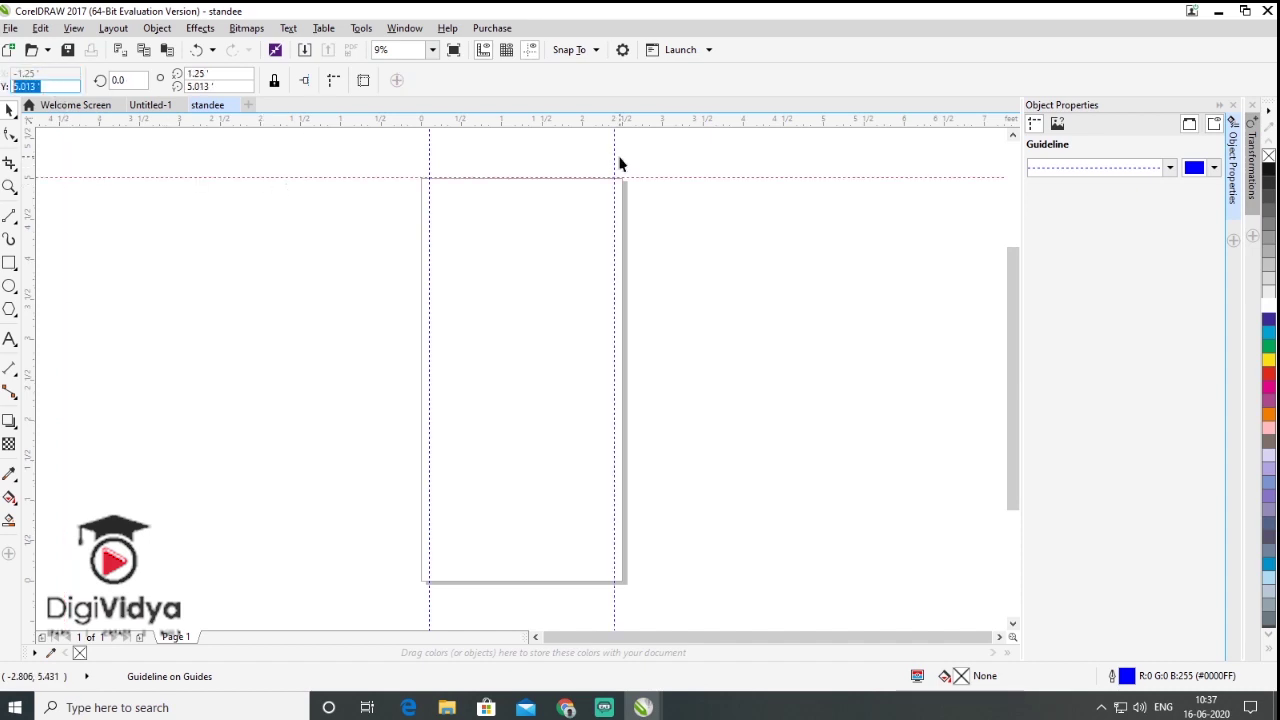
{"action": "type", "text": "."}
{"action": "type", "text": ".1"}
{"action": "key", "text": "Return"}
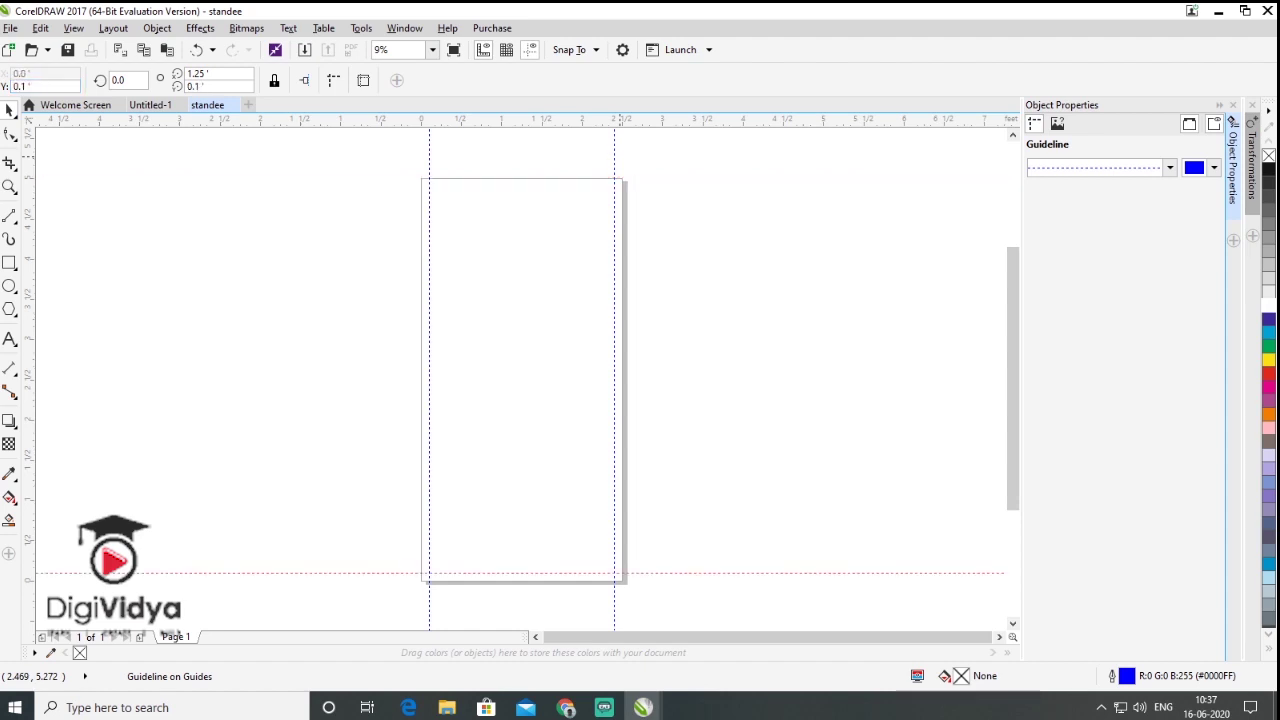
{"action": "left_click_drag", "start_coordinate": [326, 112], "coordinate": [322, 155]}
{"action": "type", "text": "4.9"}
{"action": "key", "text": "Return"}
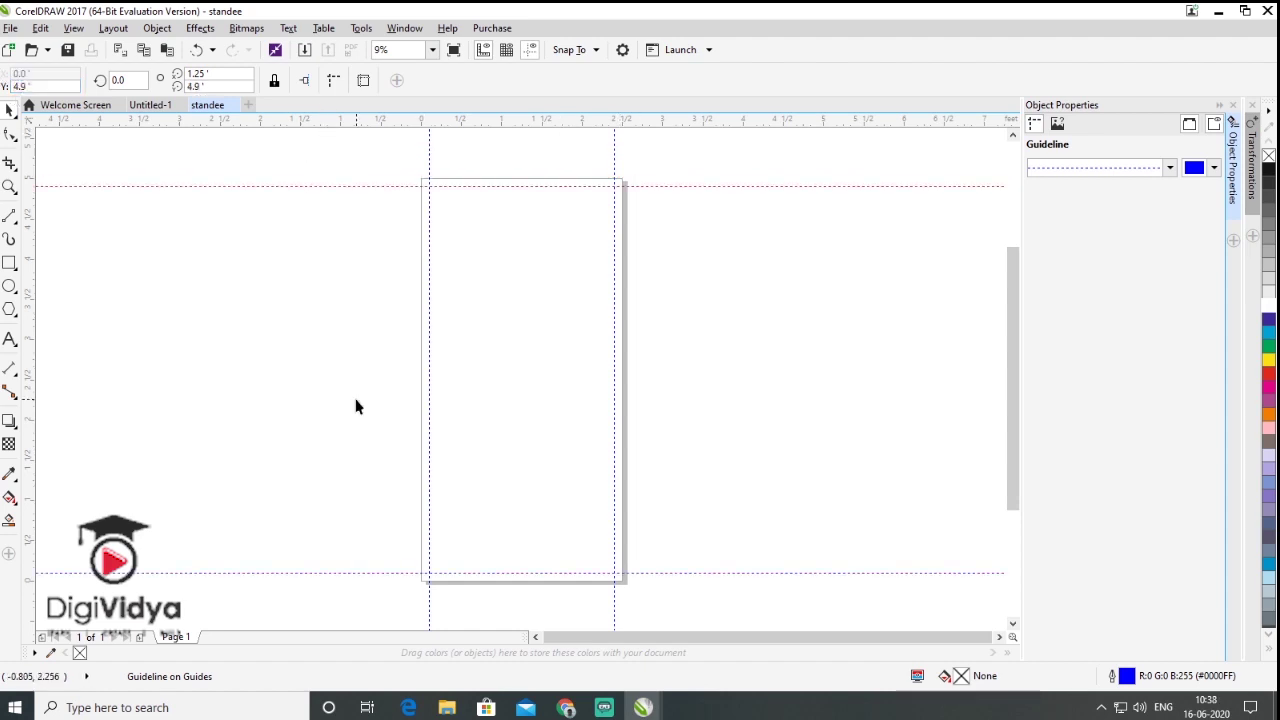
{"action": "left_click", "coordinate": [450, 223]}
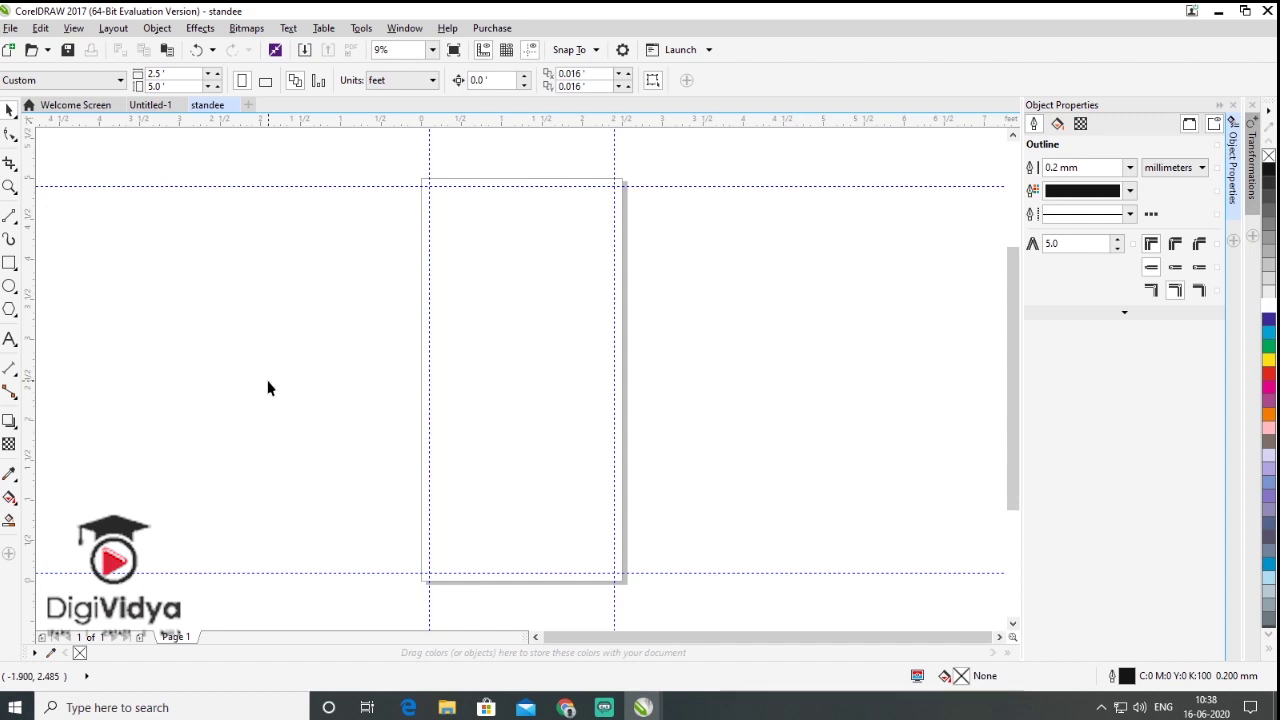
Draw a 2.5 by 2.5 ft square over the page's upper half and a bar about 1.04 by 0.18 ft just below it
{"action": "left_click_drag", "start_coordinate": [422, 179], "coordinate": [622, 380]}
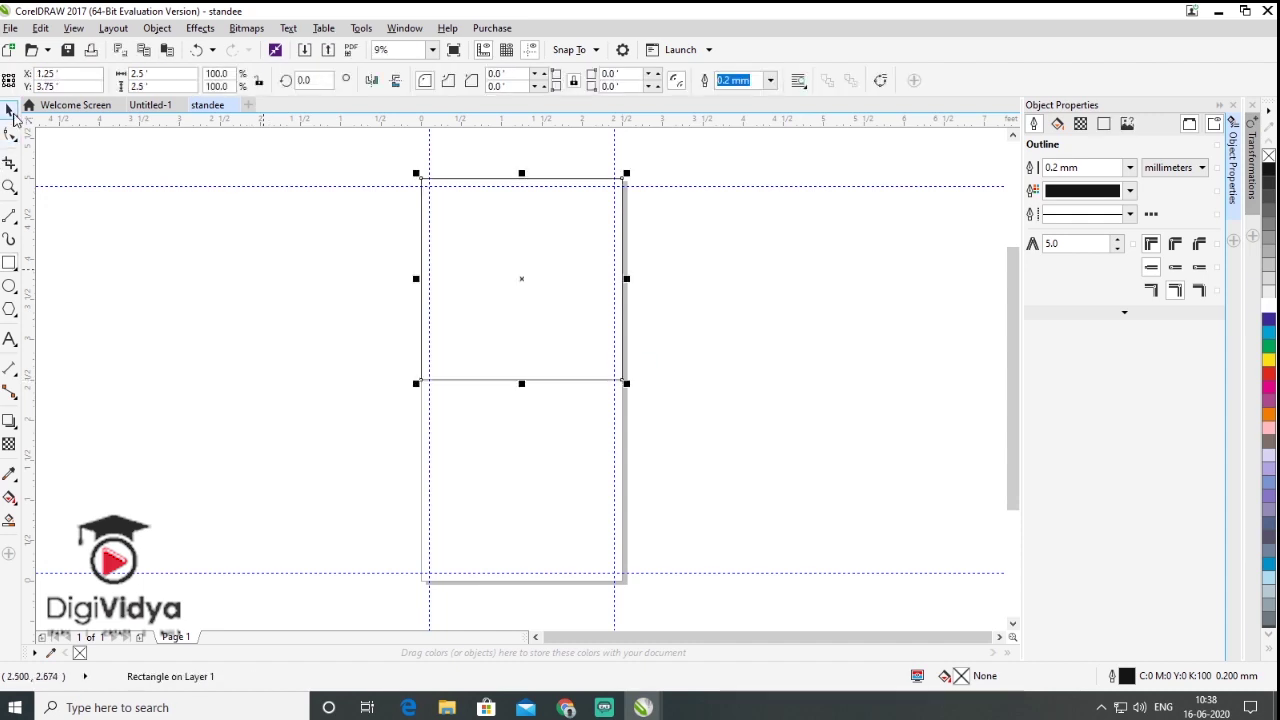
{"action": "scroll", "coordinate": [417, 387], "scroll_direction": "up", "scroll_amount": 3}
{"action": "left_click_drag", "start_coordinate": [407, 349], "coordinate": [767, 410]}
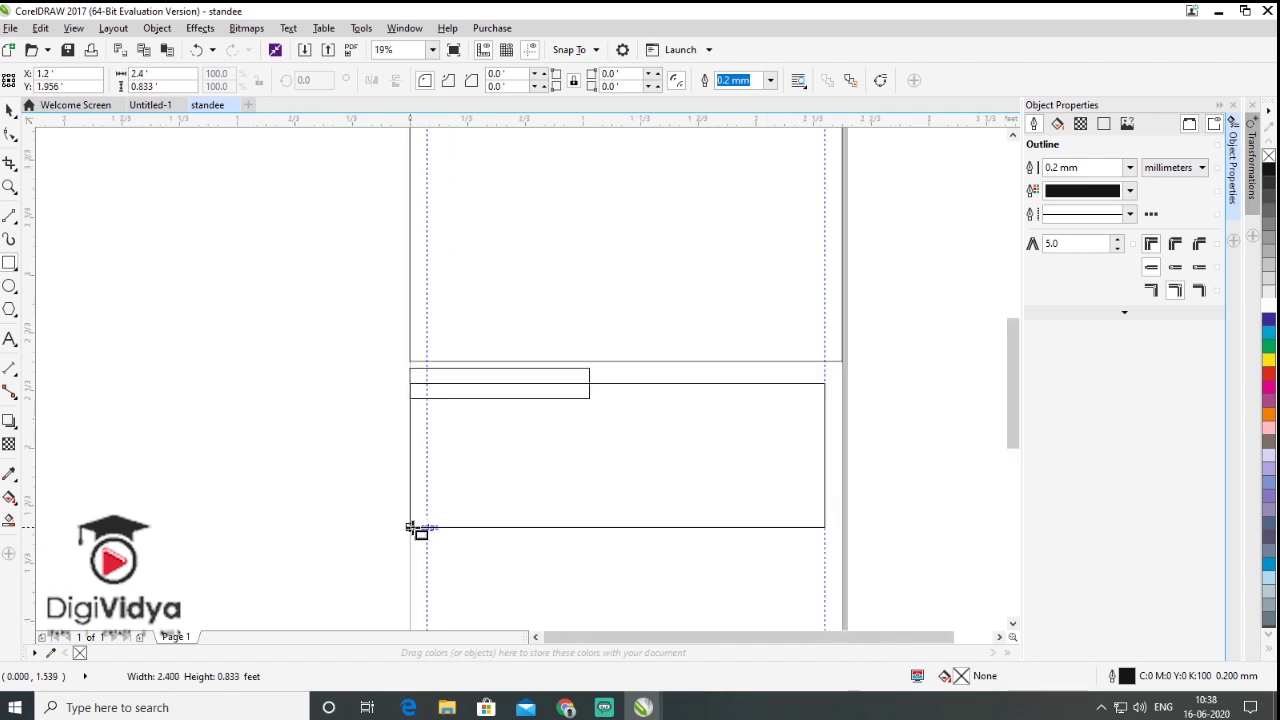
Draw a rectangle about 0.83 ft high overlapping the small bar and widen it to the full 2.5 ft page width
{"action": "left_click_drag", "start_coordinate": [825, 383], "coordinate": [410, 527]}
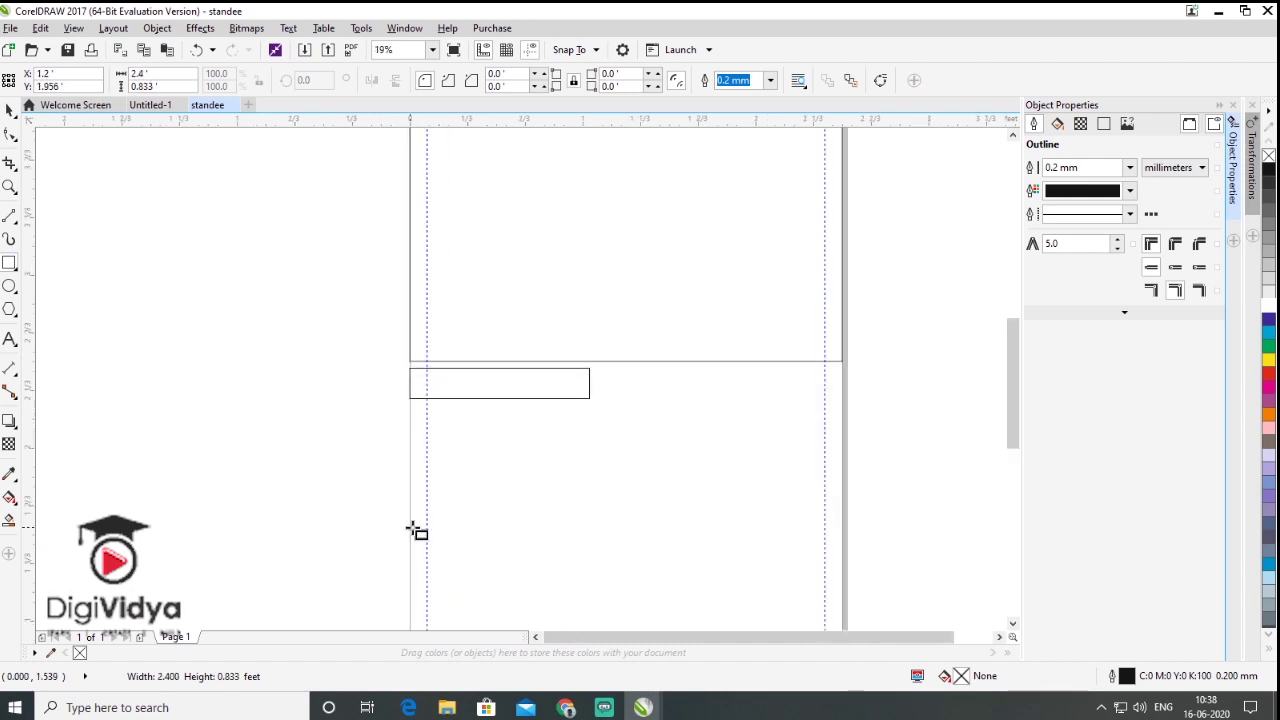
{"action": "left_click", "coordinate": [9, 111]}
{"action": "left_click_drag", "start_coordinate": [829, 455], "coordinate": [846, 455]}
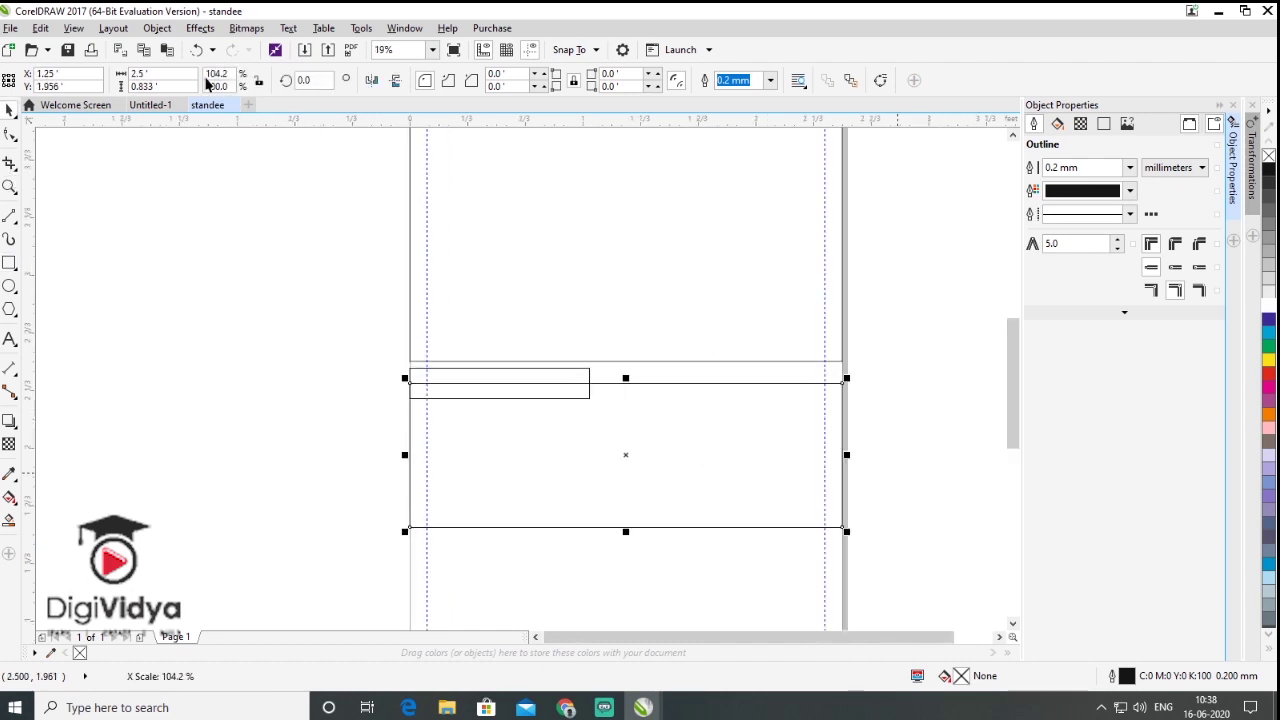
Copy the small bar to the large band's lower right corner and enlarge the copy to about 1.36 by 0.23 ft
{"action": "left_click", "coordinate": [574, 376]}
{"action": "left_click_drag", "start_coordinate": [574, 376], "coordinate": [826, 524]}
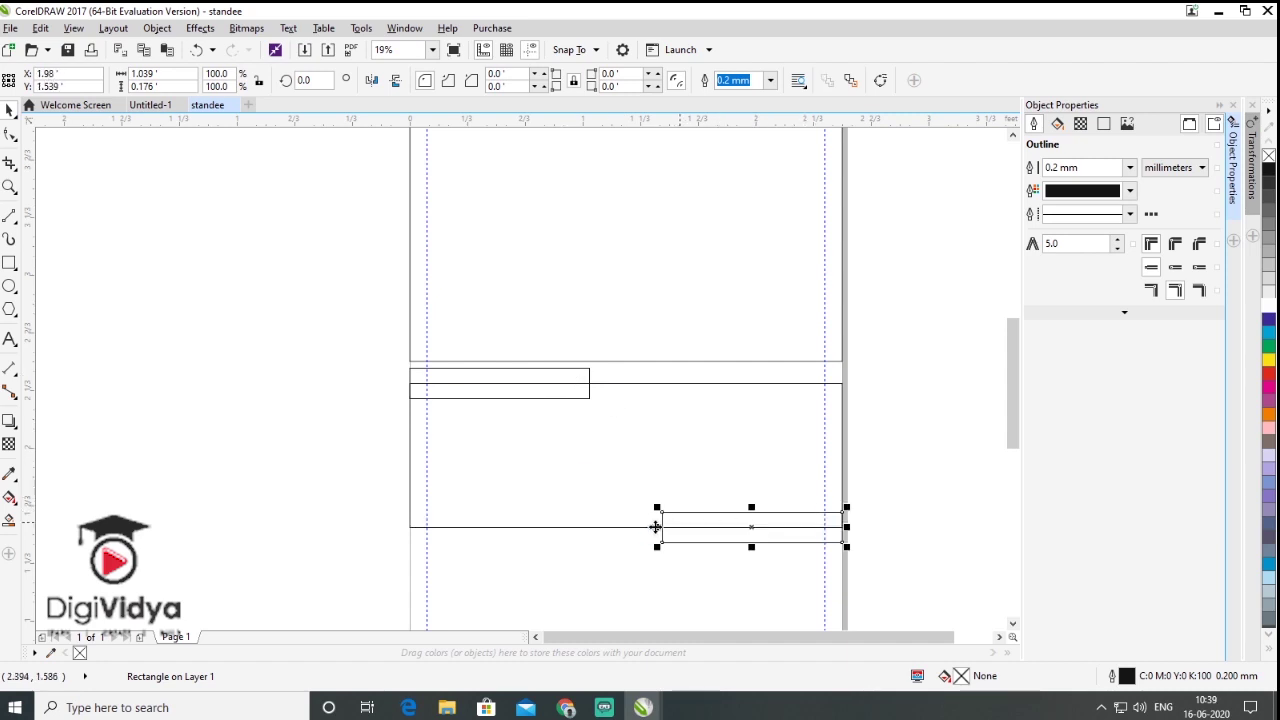
{"action": "left_click_drag", "start_coordinate": [656, 529], "coordinate": [602, 527]}
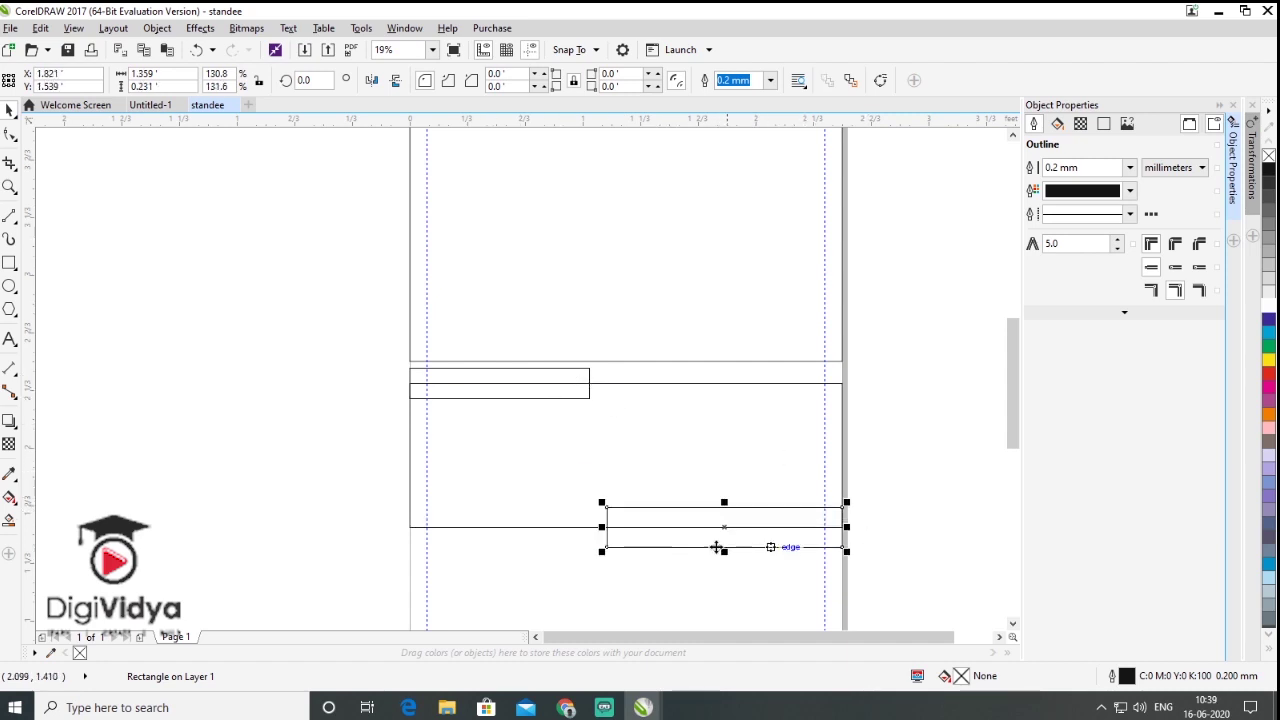
Fill the upper small bar red, the large band orange and the lower small bar black
{"action": "left_click", "coordinate": [580, 369]}
{"action": "left_click", "coordinate": [1268, 374]}
{"action": "left_click", "coordinate": [727, 384]}
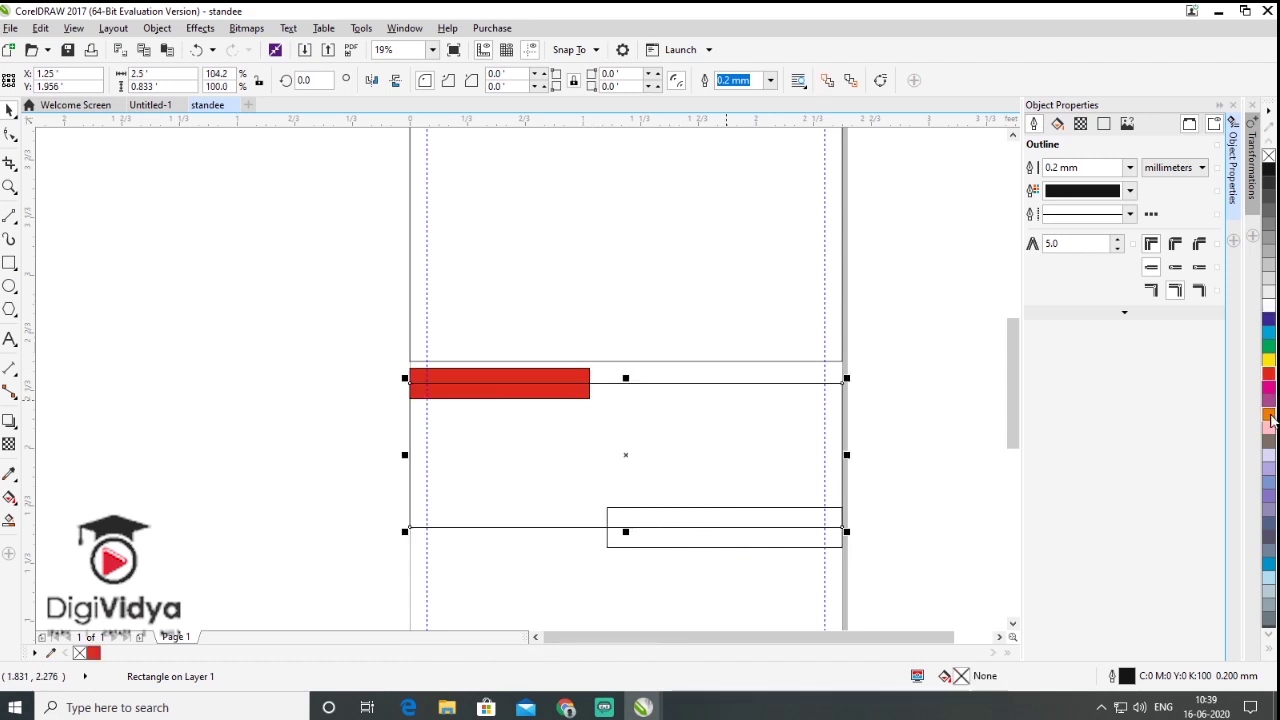
{"action": "left_click", "coordinate": [1268, 416]}
{"action": "left_click", "coordinate": [744, 540]}
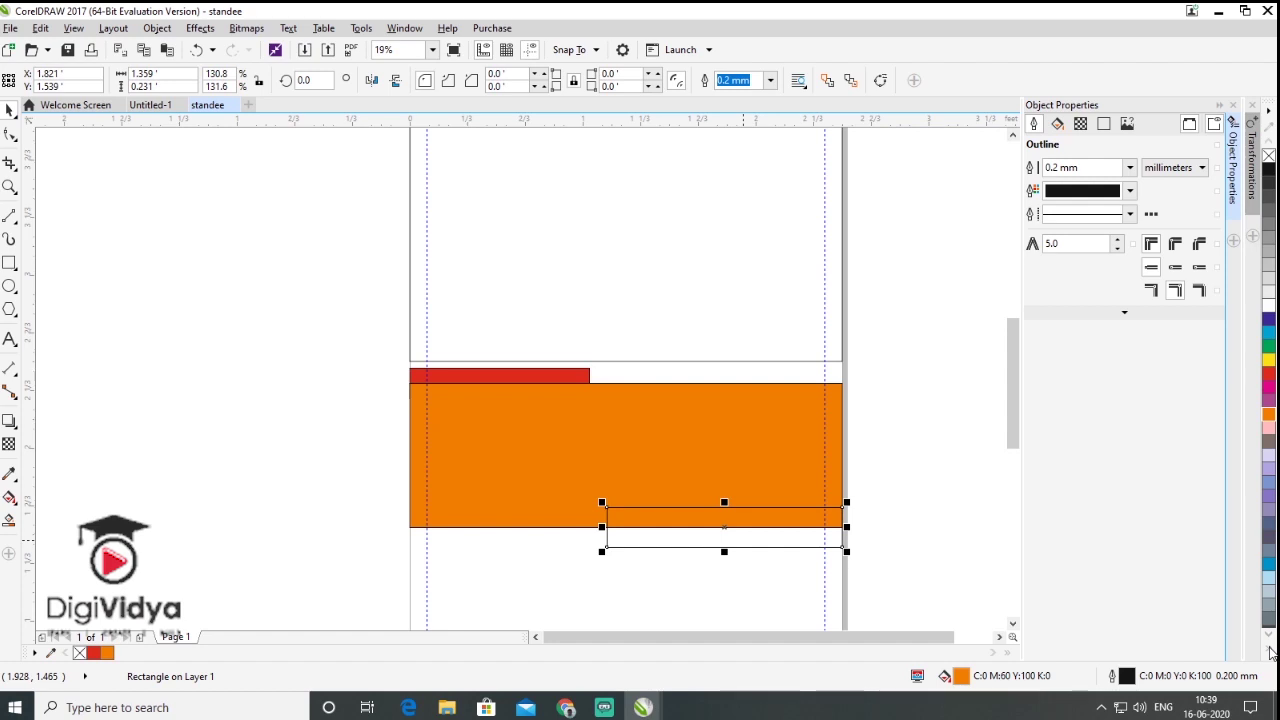
{"action": "left_click", "coordinate": [1269, 628]}
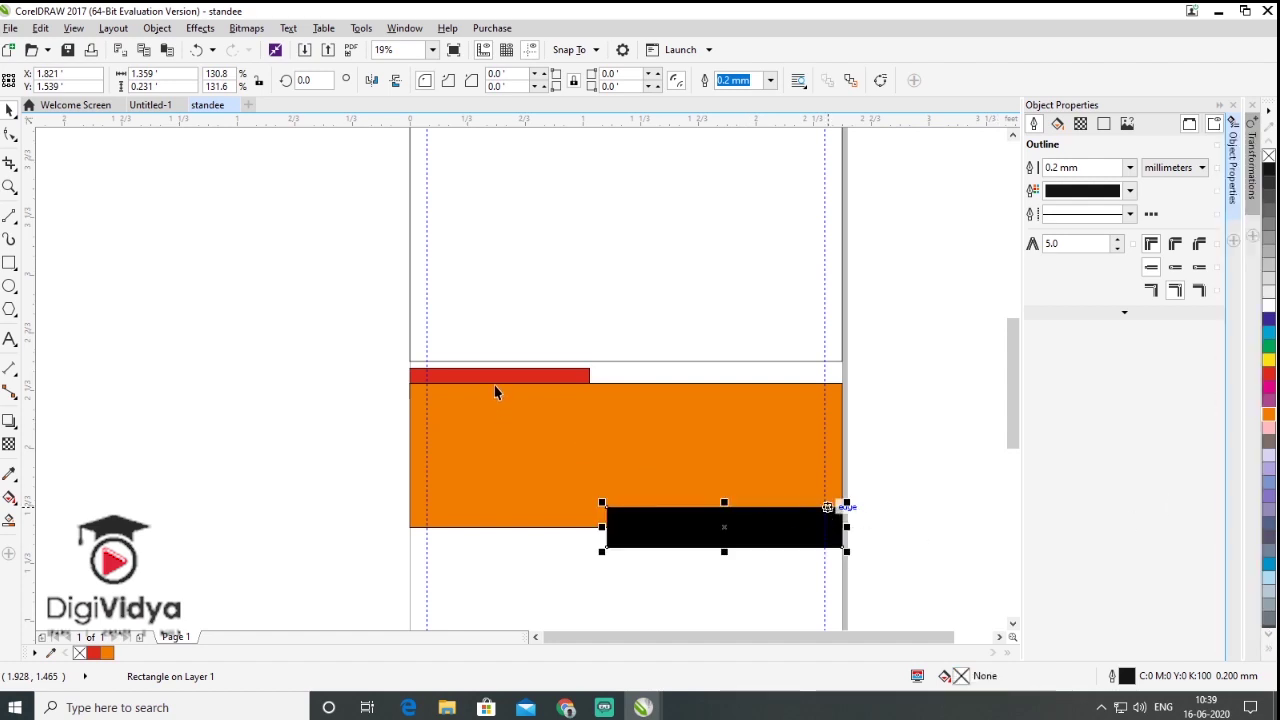
Send the orange band to the back of the layer, behind the red and black bars
{"action": "left_click", "coordinate": [570, 430]}
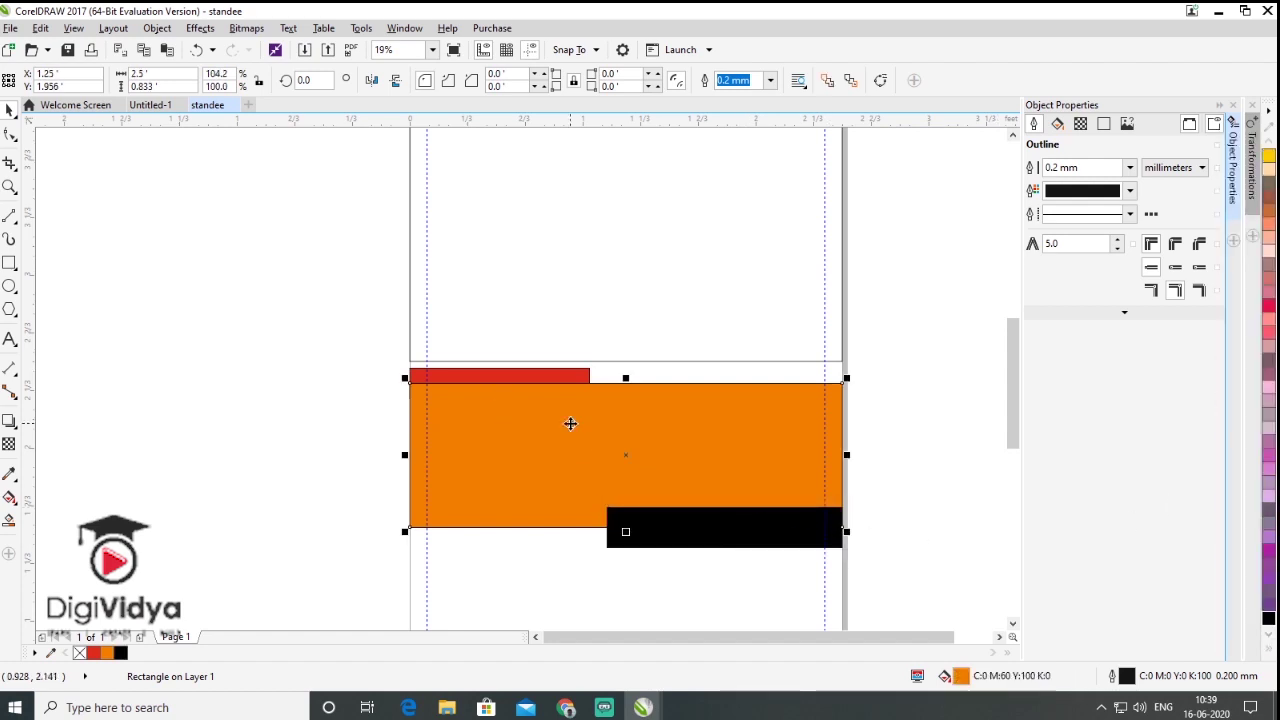
{"action": "right_click", "coordinate": [570, 424]}
{"action": "mouse_move", "coordinate": [643, 512]}
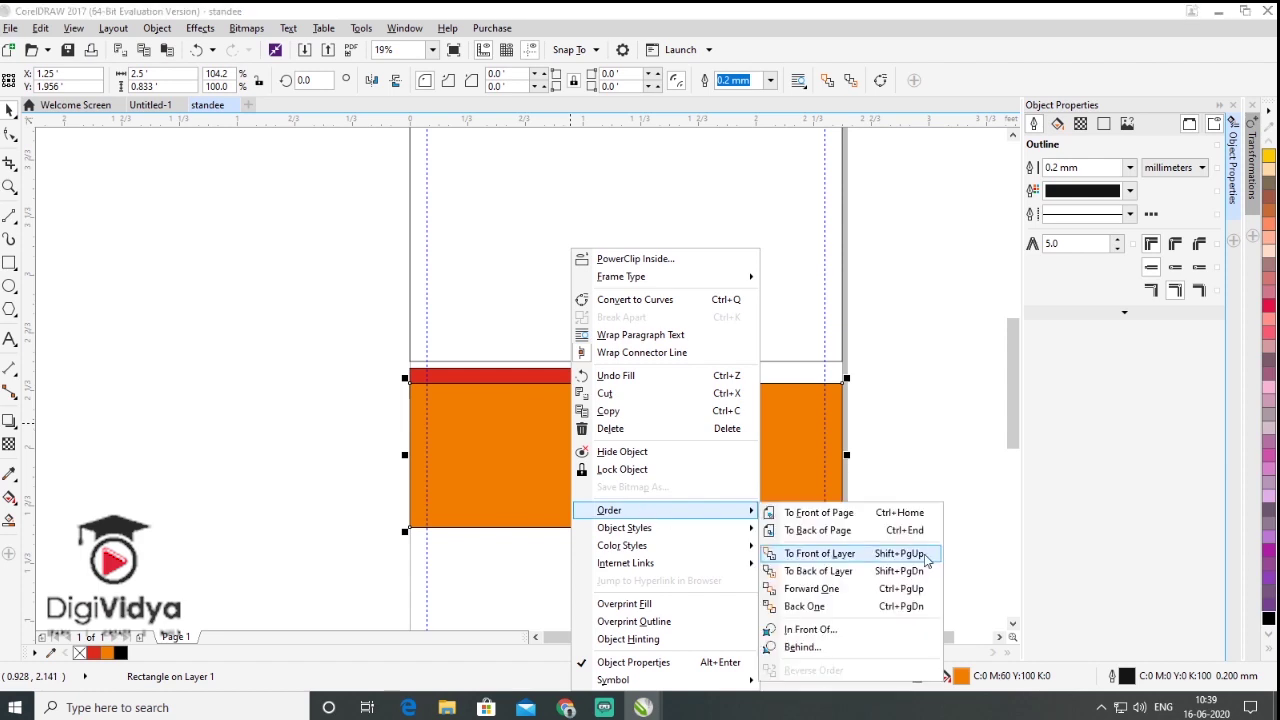
{"action": "left_click", "coordinate": [818, 571]}
Remove the outlines from the red, orange and black rectangles and close the Object Properties docker
{"action": "left_click_drag", "start_coordinate": [349, 362], "coordinate": [948, 576]}
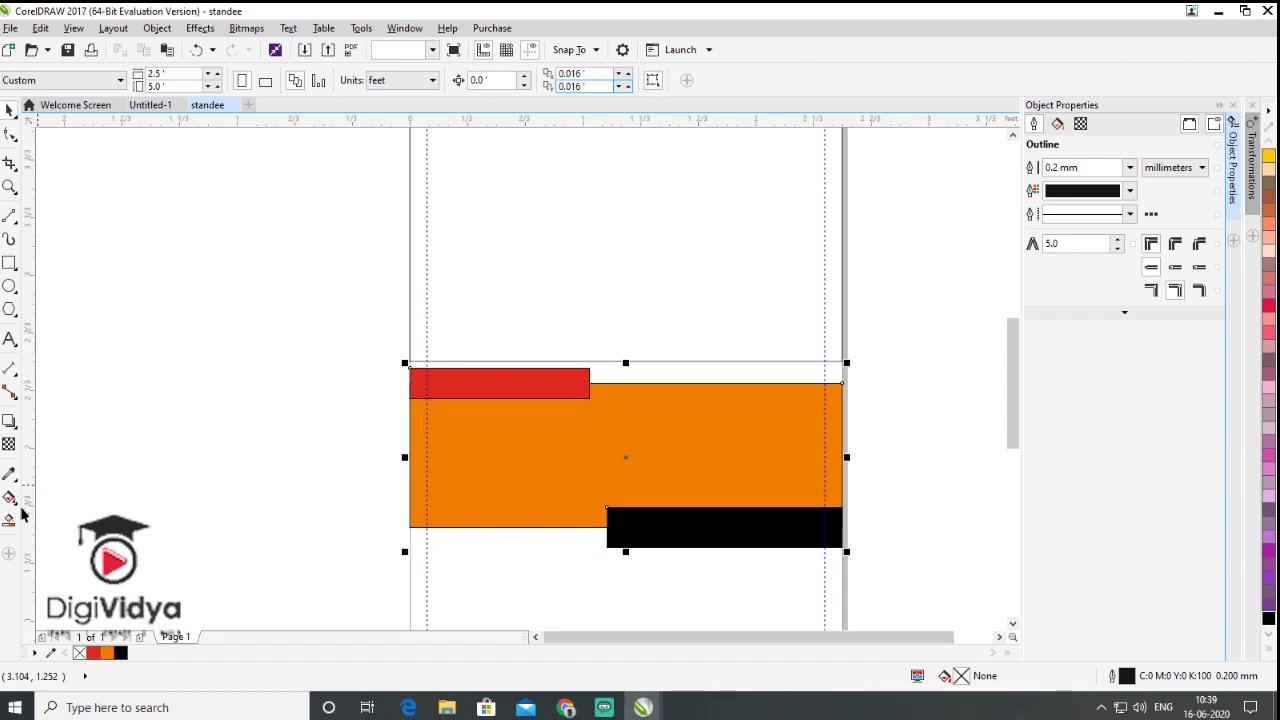
{"action": "left_click", "coordinate": [688, 80]}
{"action": "left_click", "coordinate": [652, 97]}
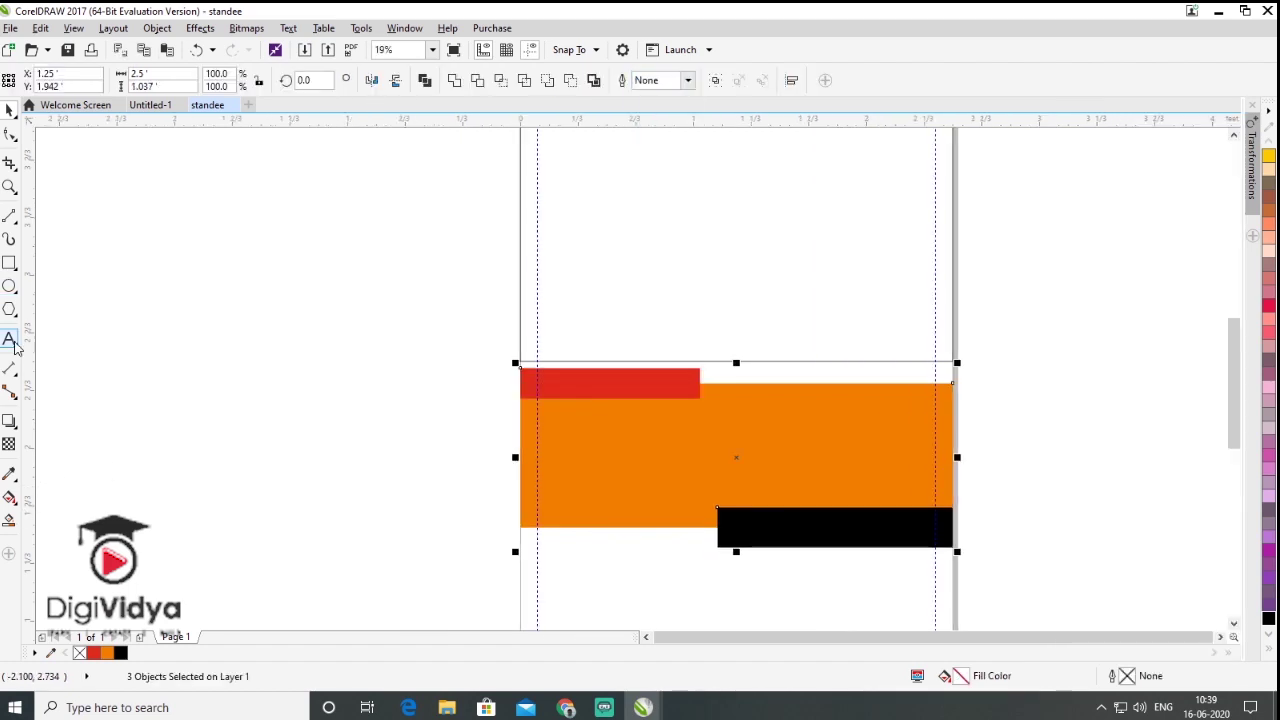
Add the text "DIGIVIDYA" in Roboto Black Italic and place it on the red bar at about 121 pt
{"action": "left_click", "coordinate": [10, 339]}
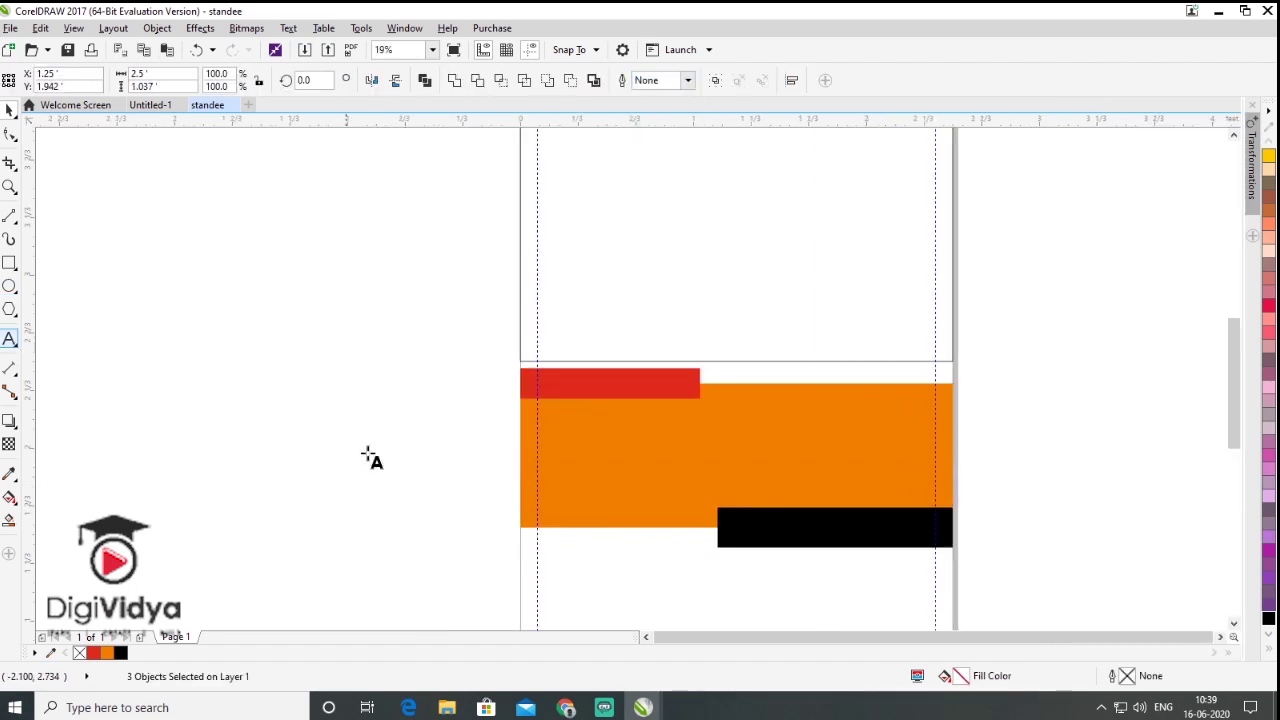
{"action": "left_click", "coordinate": [391, 446]}
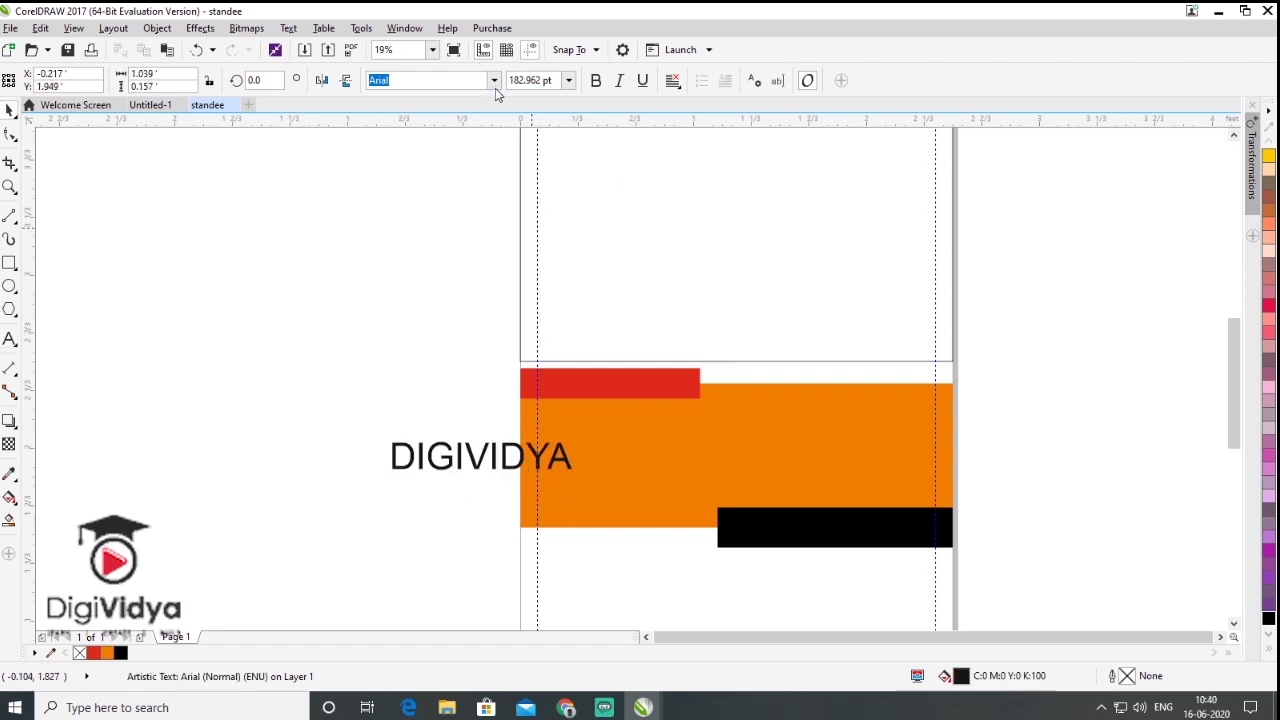
{"action": "left_click", "coordinate": [495, 83]}
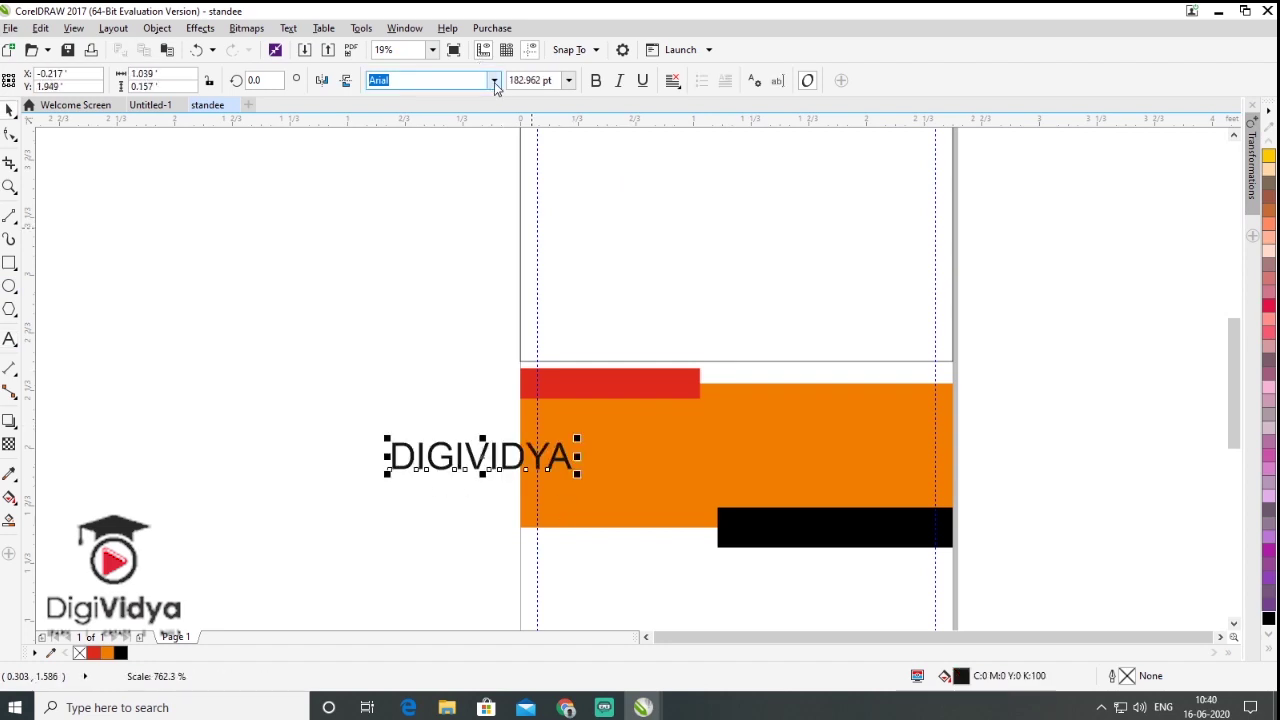
{"action": "left_click", "coordinate": [494, 81]}
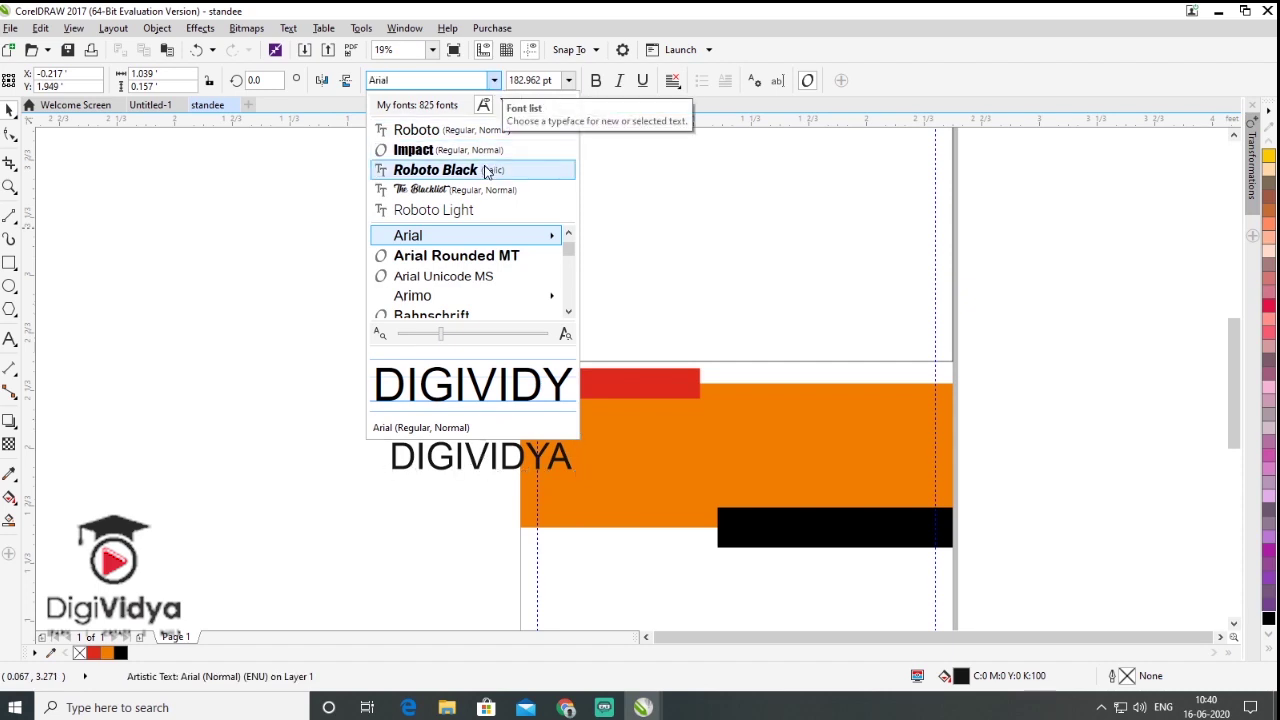
{"action": "left_click", "coordinate": [487, 172]}
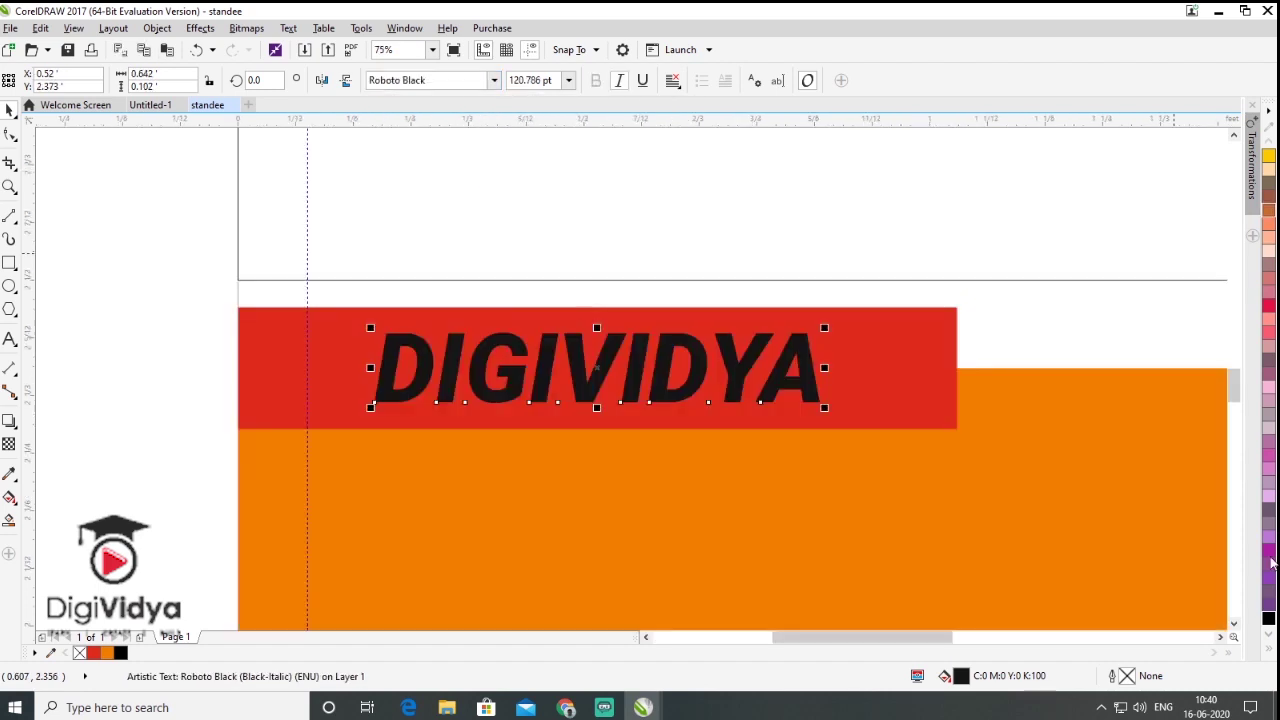
Fill the "DIGIVIDYA" text on the red bar with white
{"action": "left_click", "coordinate": [1268, 648]}
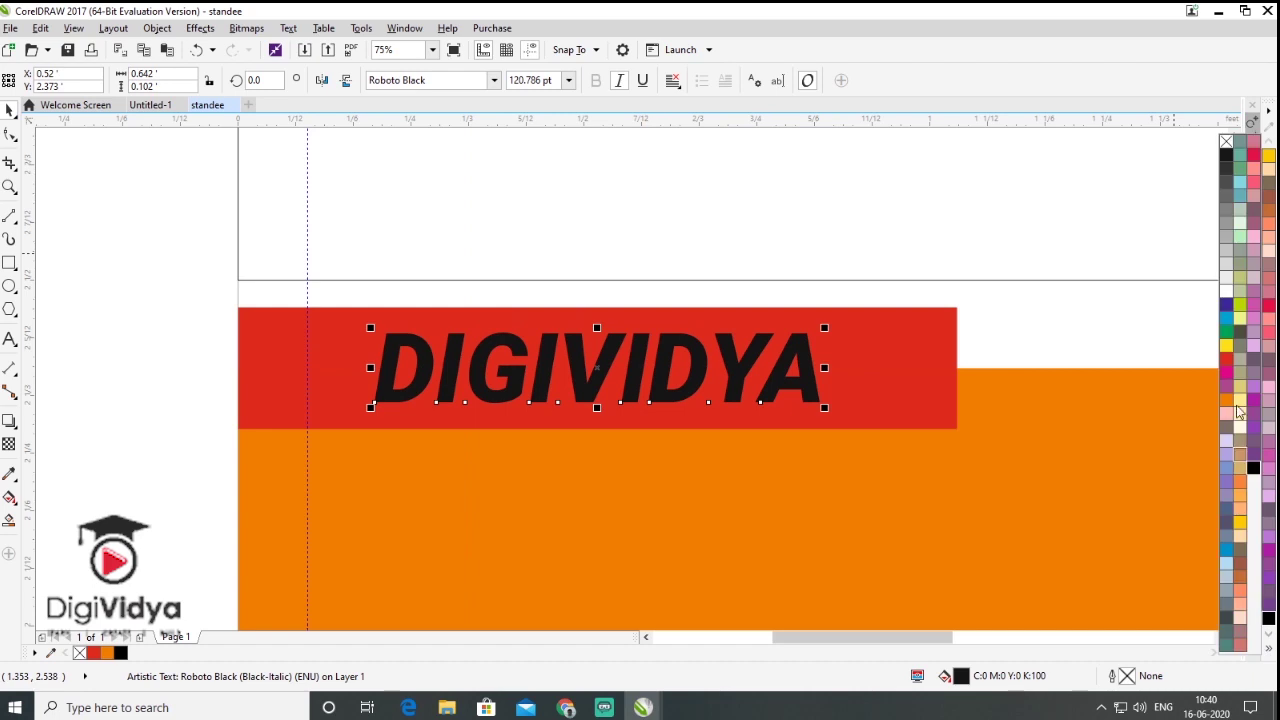
{"action": "left_click", "coordinate": [1227, 291]}
{"action": "scroll", "coordinate": [408, 289], "scroll_direction": "down", "scroll_amount": 1}
{"action": "left_click", "coordinate": [432, 277]}
Add the text "Learn Free" in The Blacklist font and enlarge it across the orange band between the vertical guidelines
{"action": "key", "text": "F8"}
{"action": "key", "text": "F3"}
{"action": "left_click", "coordinate": [546, 518]}
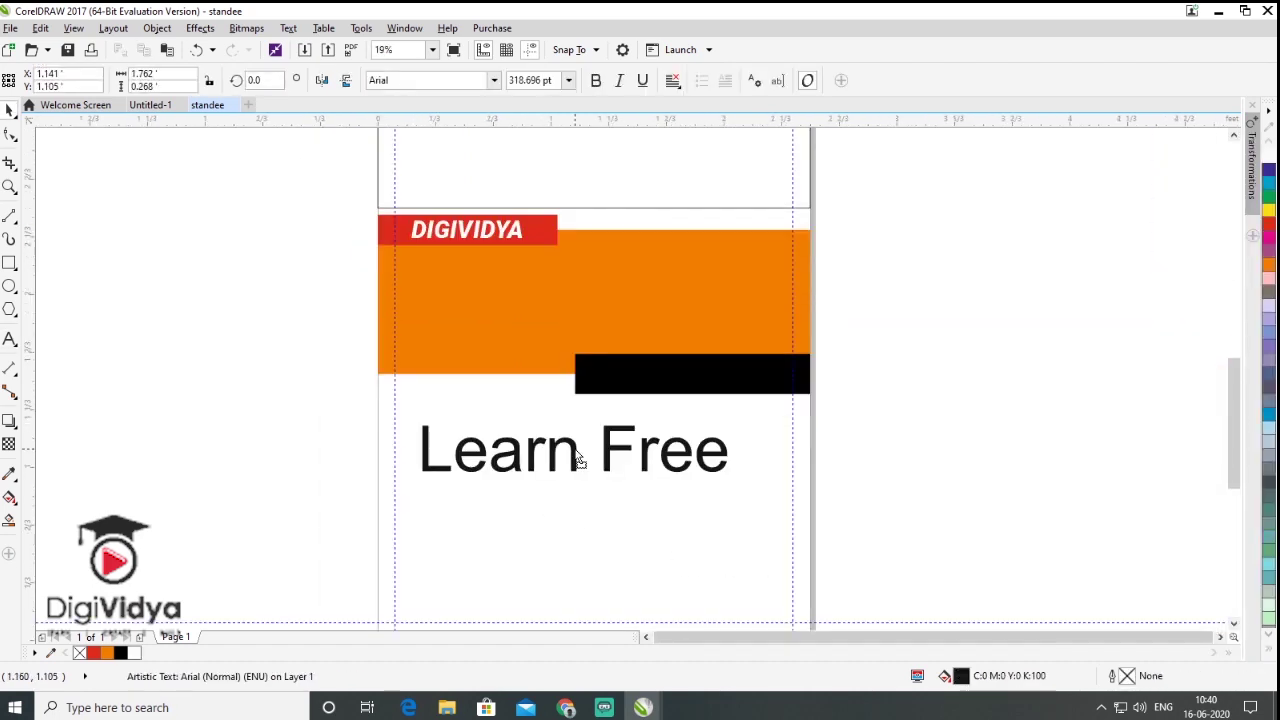
{"action": "left_click", "coordinate": [577, 426]}
{"action": "left_click", "coordinate": [494, 81]}
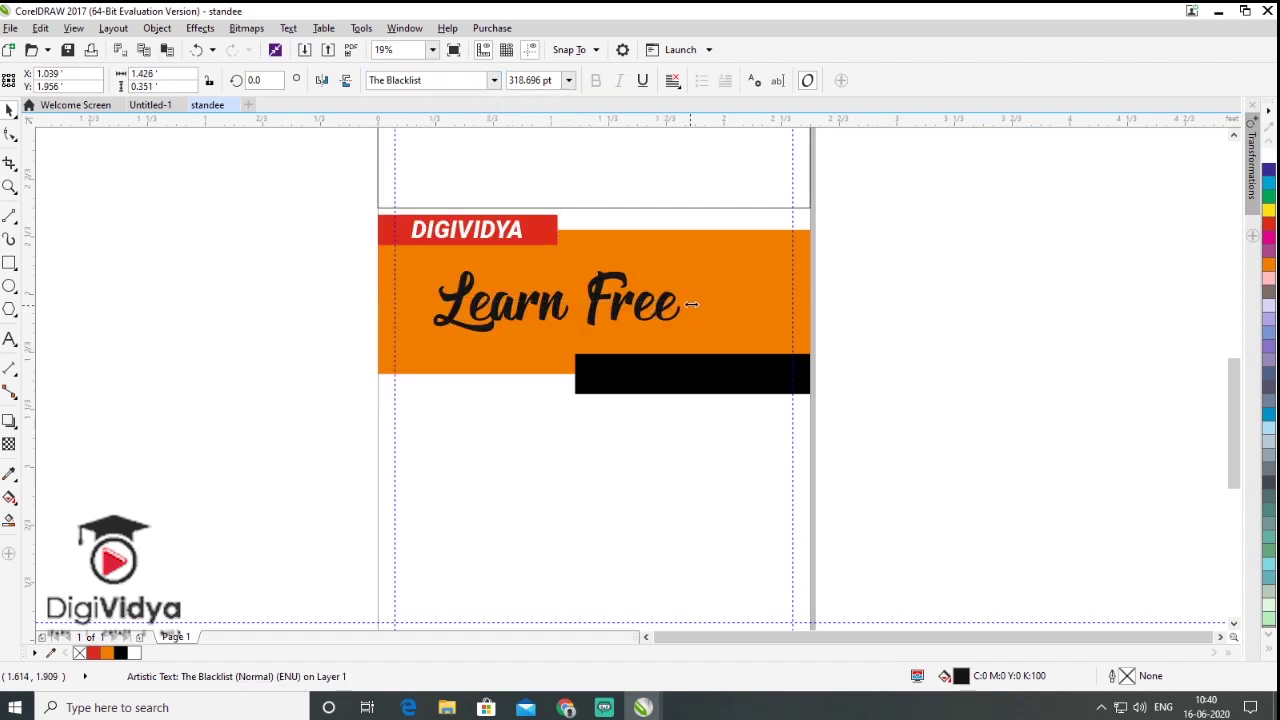
{"action": "left_click", "coordinate": [686, 263]}
{"action": "left_click", "coordinate": [897, 364]}
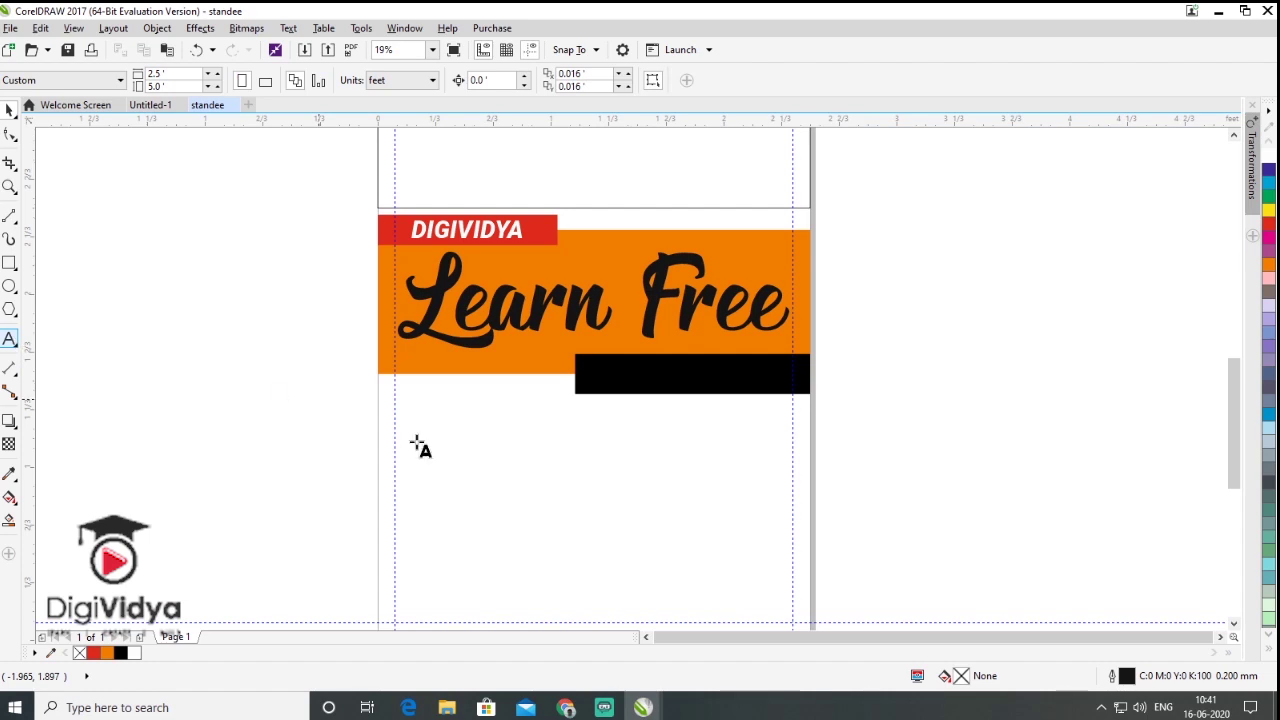
Copy the "DIGIVIDYA" text onto the black bar
{"action": "left_click", "coordinate": [11, 110]}
{"action": "left_click", "coordinate": [463, 232]}
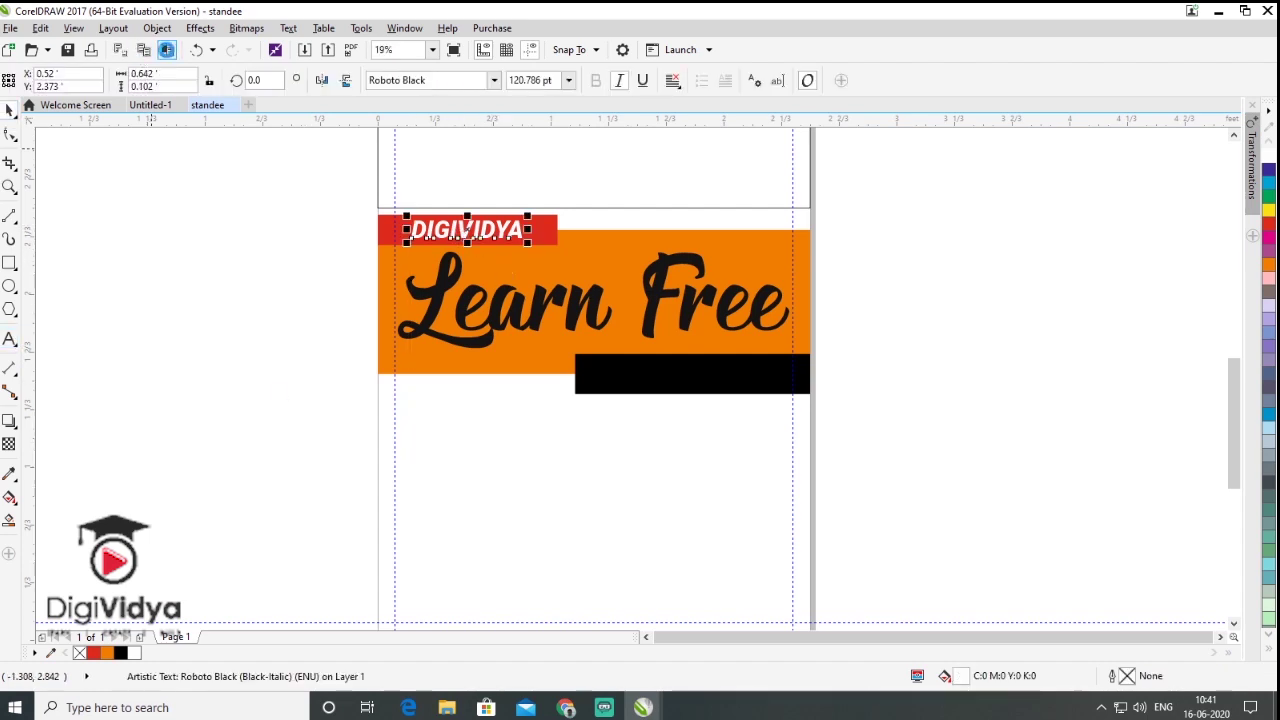
{"action": "left_click_drag", "start_coordinate": [484, 253], "coordinate": [693, 380]}
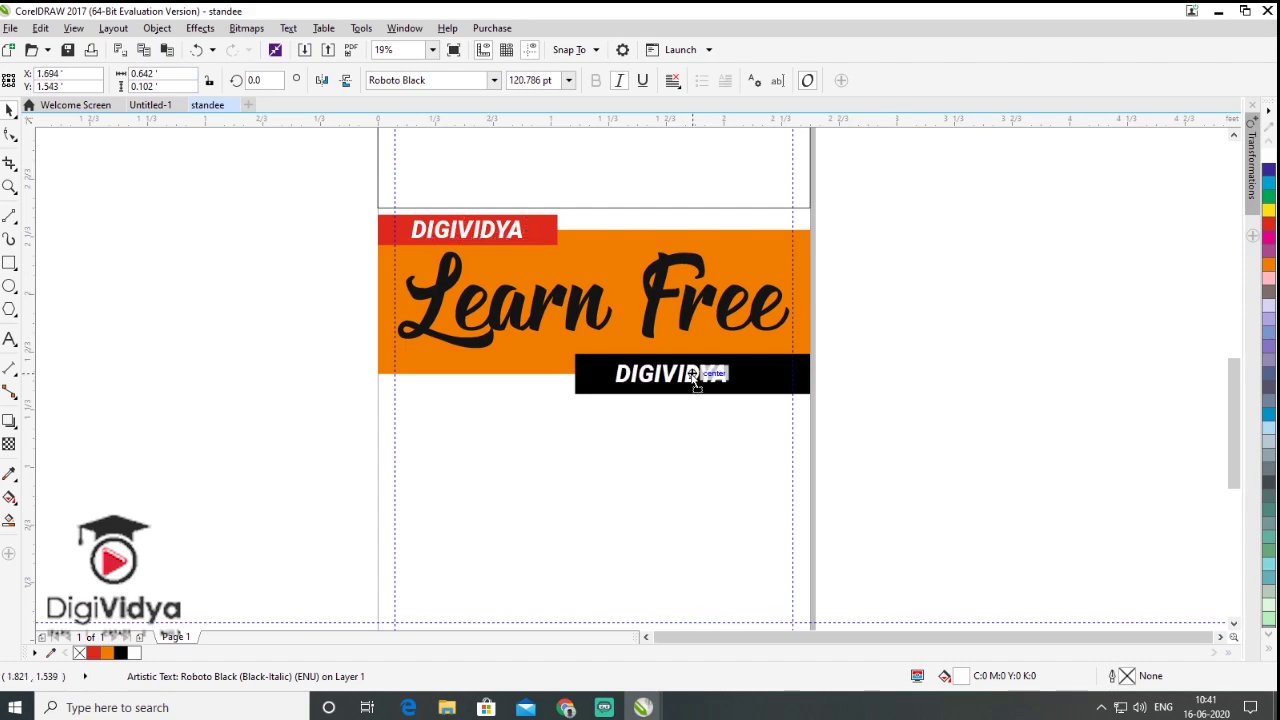
Change the copied text on the black bar to "SUBSCRIBE NOW" and shrink it to fit inside the right guideline
{"action": "left_click", "coordinate": [9, 341]}
{"action": "left_click", "coordinate": [10, 113]}
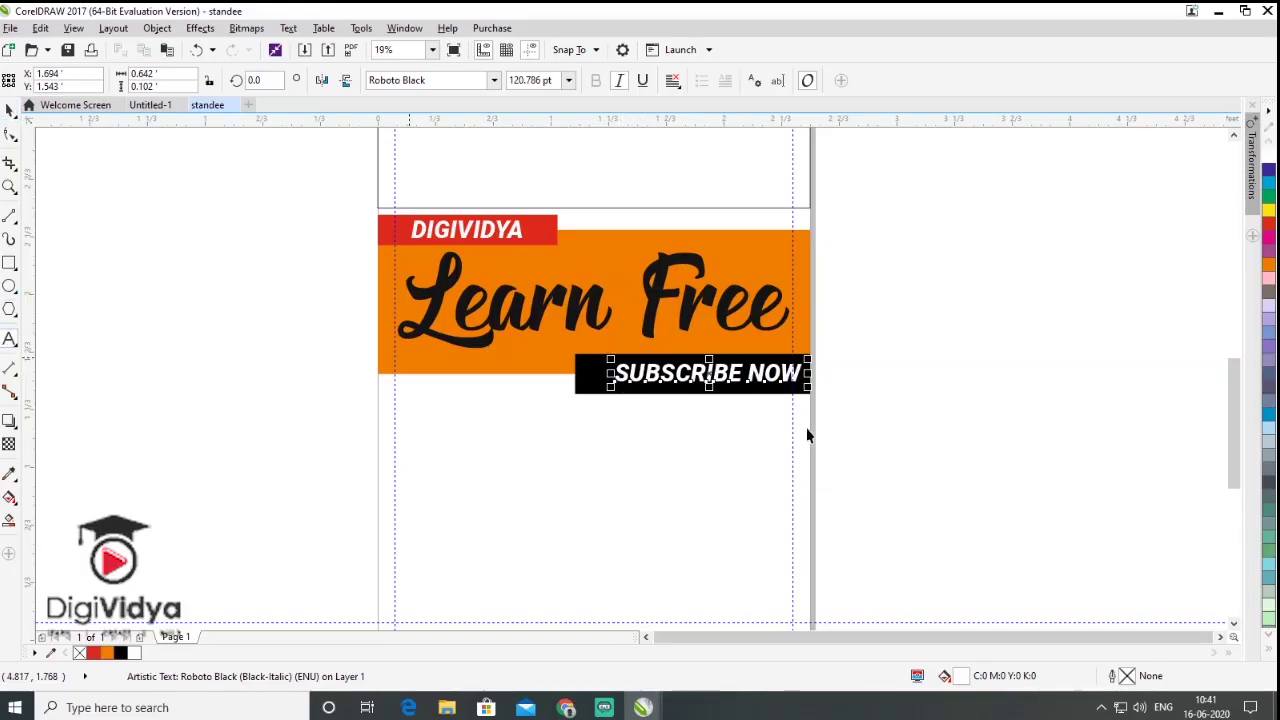
{"action": "left_click_drag", "start_coordinate": [808, 387], "coordinate": [780, 388]}
{"action": "left_click", "coordinate": [757, 411]}
Group the banner shapes with their texts and skew the group vertically by about 8 degrees so its right side rises
{"action": "left_click_drag", "start_coordinate": [247, 436], "coordinate": [904, 212]}
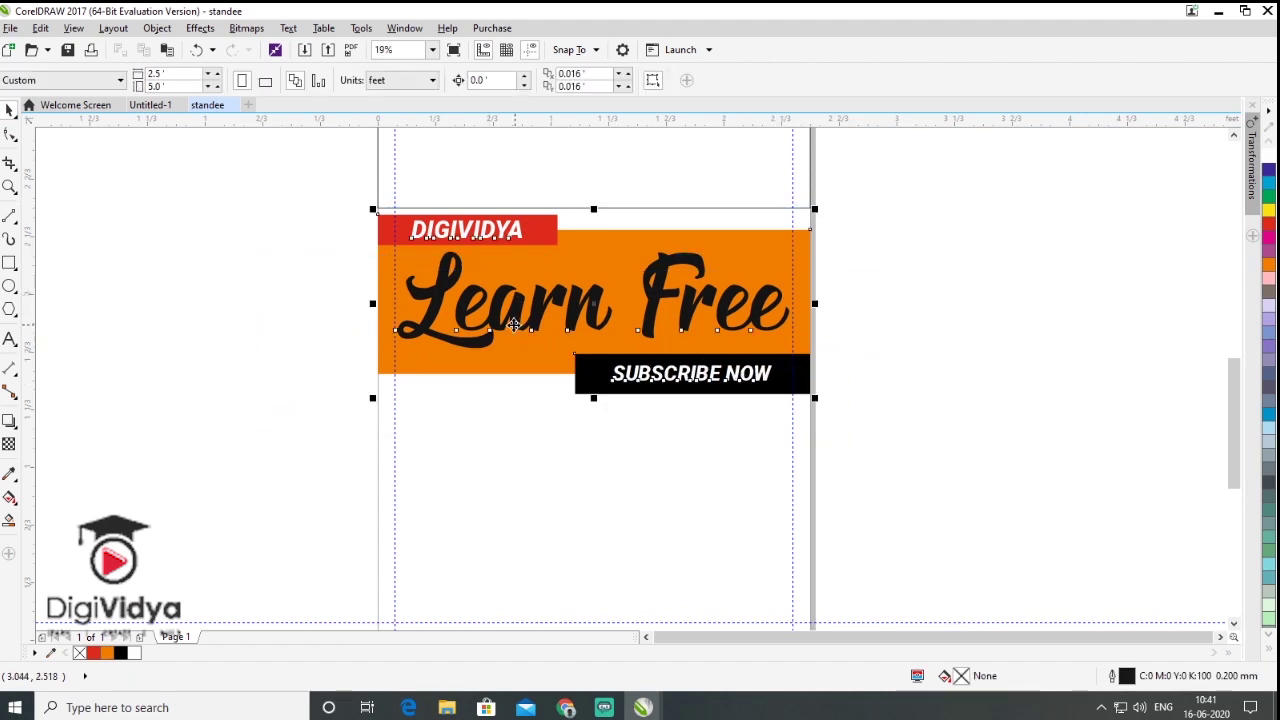
{"action": "left_click", "coordinate": [157, 31]}
{"action": "left_click", "coordinate": [199, 387]}
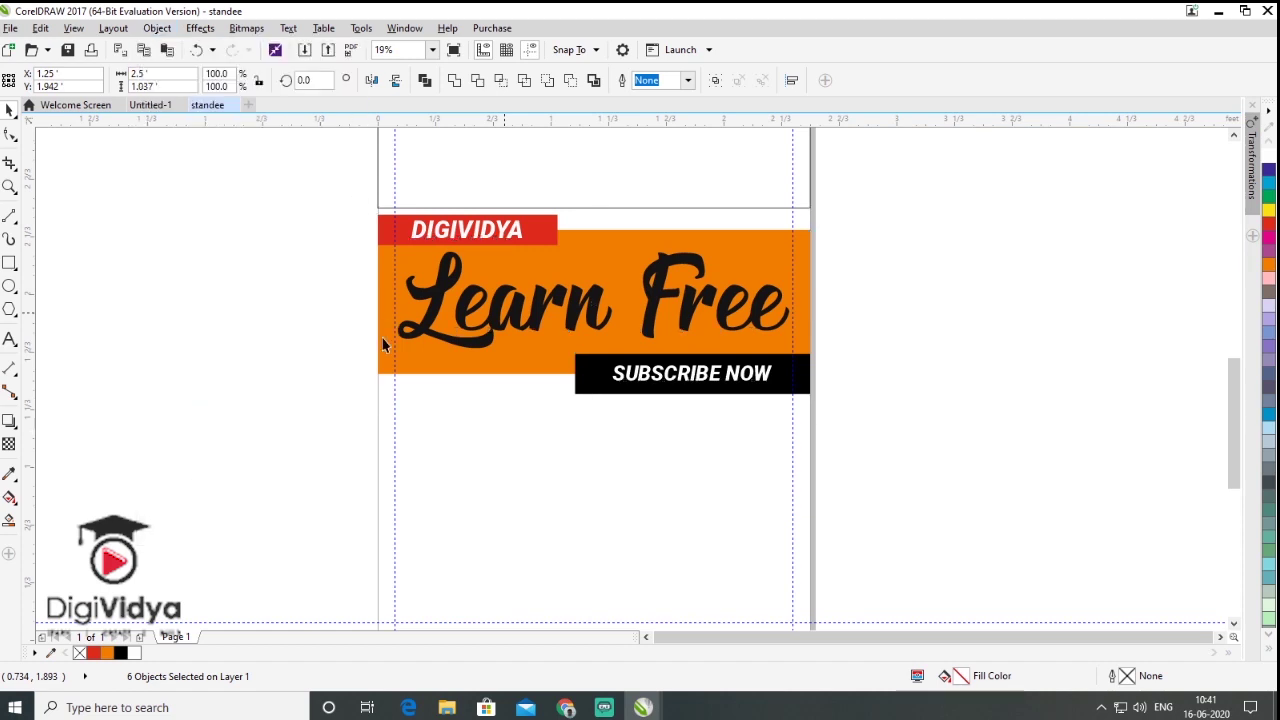
{"action": "key", "text": "ctrl+g"}
{"action": "left_click", "coordinate": [630, 290]}
{"action": "left_click_drag", "start_coordinate": [816, 303], "coordinate": [808, 242]}
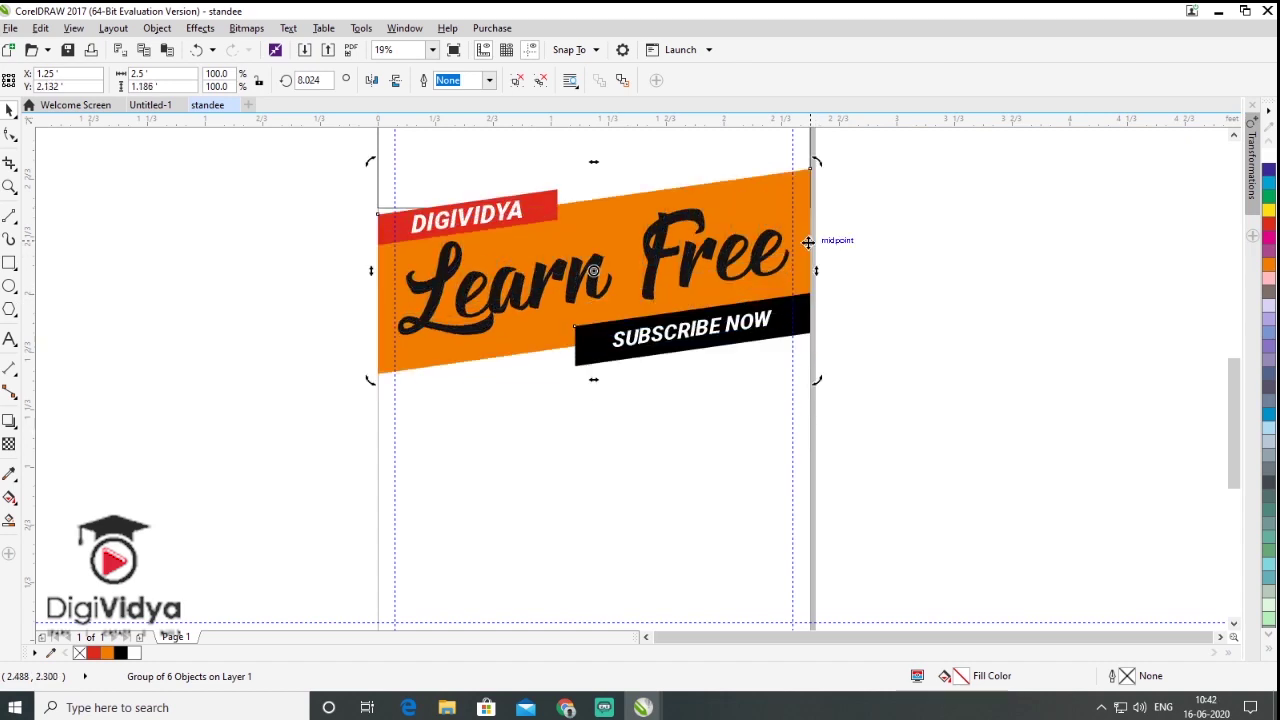
{"action": "left_click", "coordinate": [995, 316]}
Add the text "SALE" in the Impact font below the black "SUBSCRIBE NOW" bar and fill it orange
{"action": "left_click", "coordinate": [10, 342]}
{"action": "left_click", "coordinate": [543, 451]}
{"action": "type", "text": "SALE"}
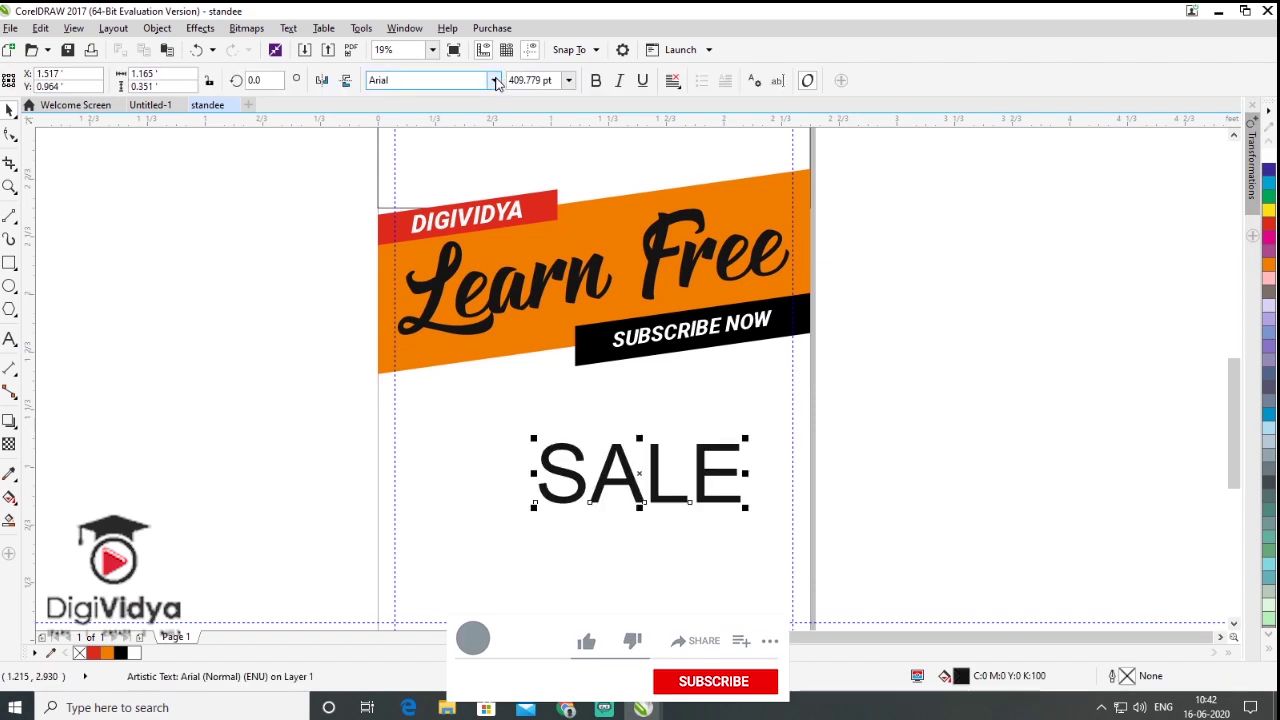
{"action": "left_click", "coordinate": [494, 80]}
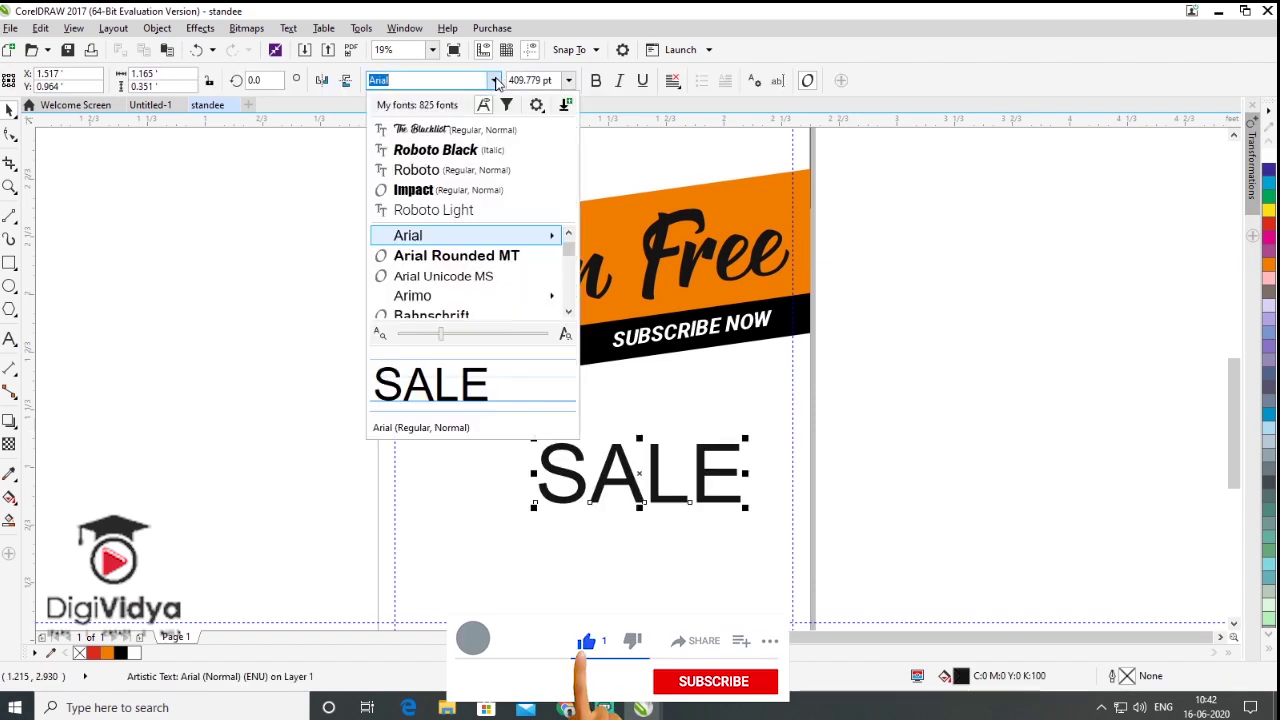
{"action": "left_click", "coordinate": [441, 191]}
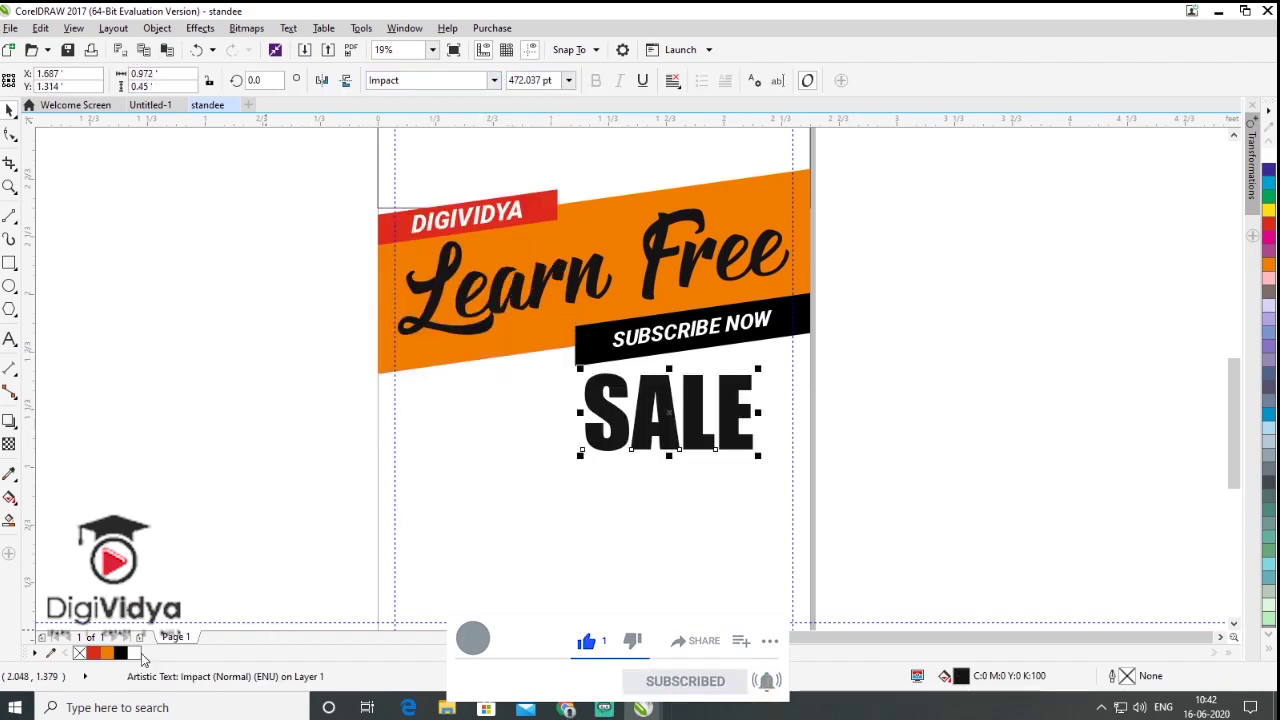
{"action": "left_click", "coordinate": [107, 653]}
Add the text "2020" in Impact, shrink it beneath the right end of "SALE" and fill it orange
{"action": "key", "text": "F8"}
{"action": "left_click", "coordinate": [535, 532]}
{"action": "type", "text": "2020"}
{"action": "left_click", "coordinate": [494, 80]}
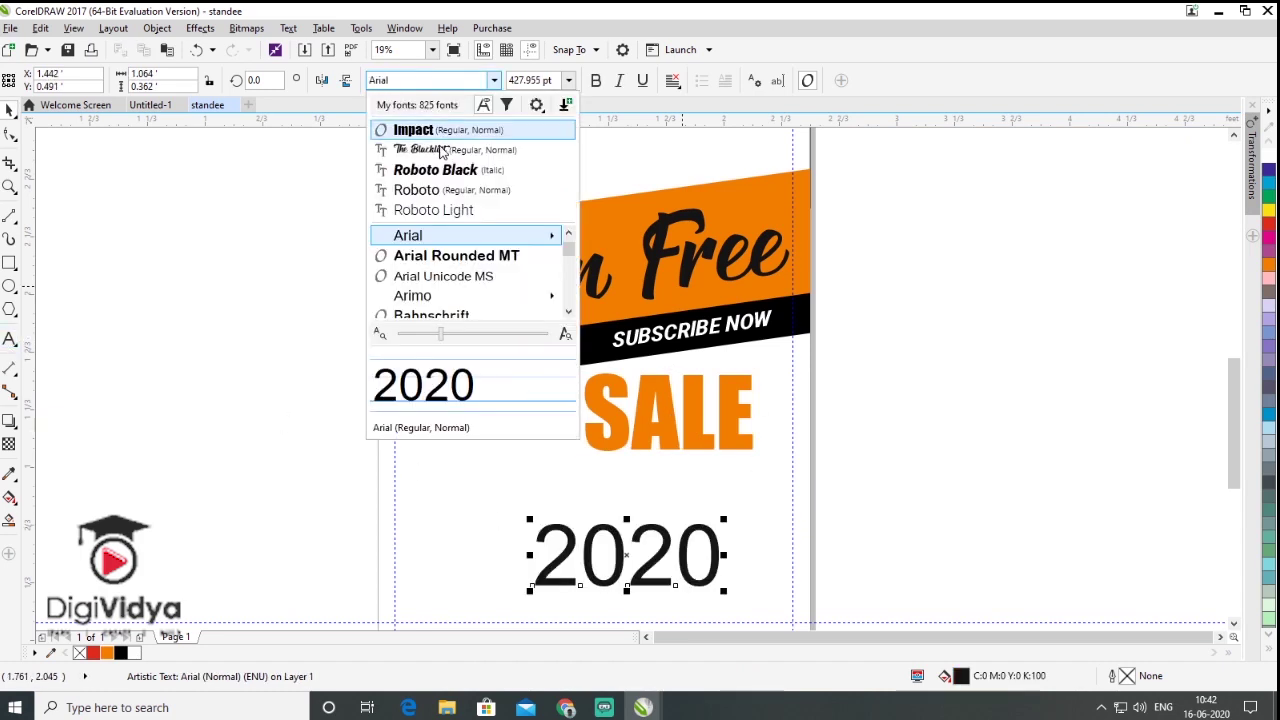
{"action": "left_click", "coordinate": [426, 125]}
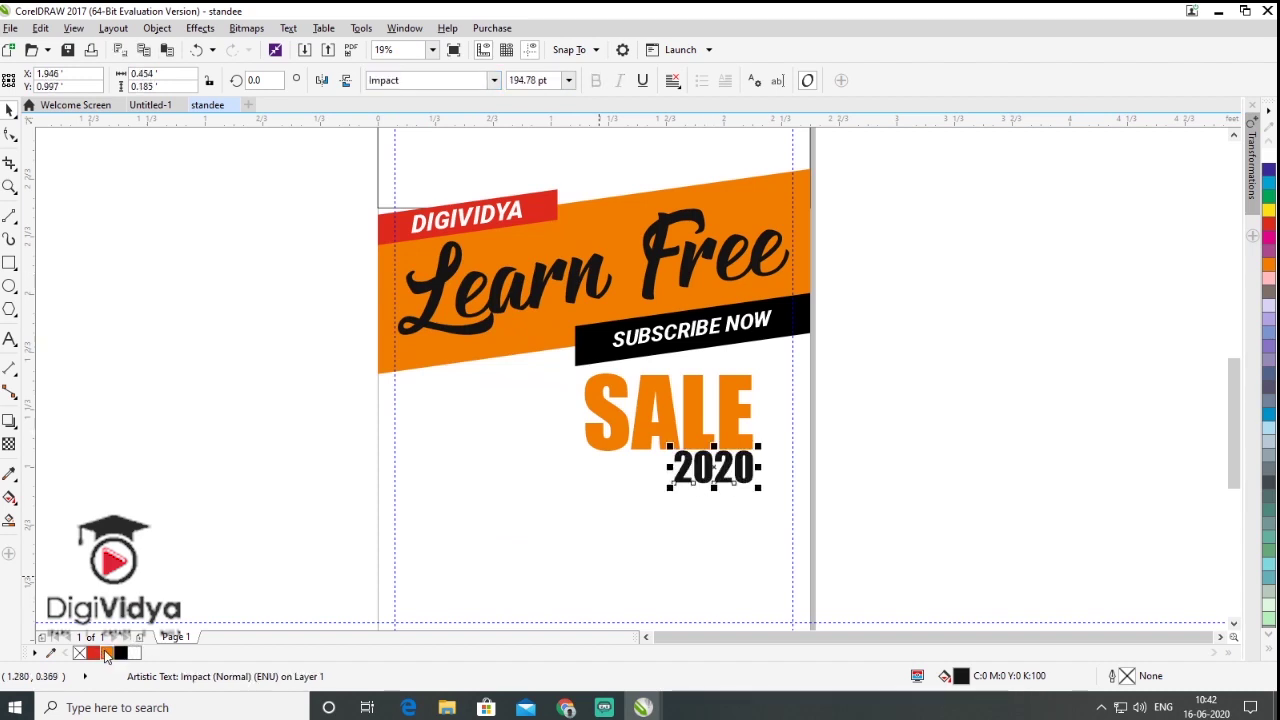
{"action": "left_click", "coordinate": [106, 653]}
Skew the "SALE" and "2020" texts together to match the slant of the banner
{"action": "left_click_drag", "start_coordinate": [520, 512], "coordinate": [808, 363]}
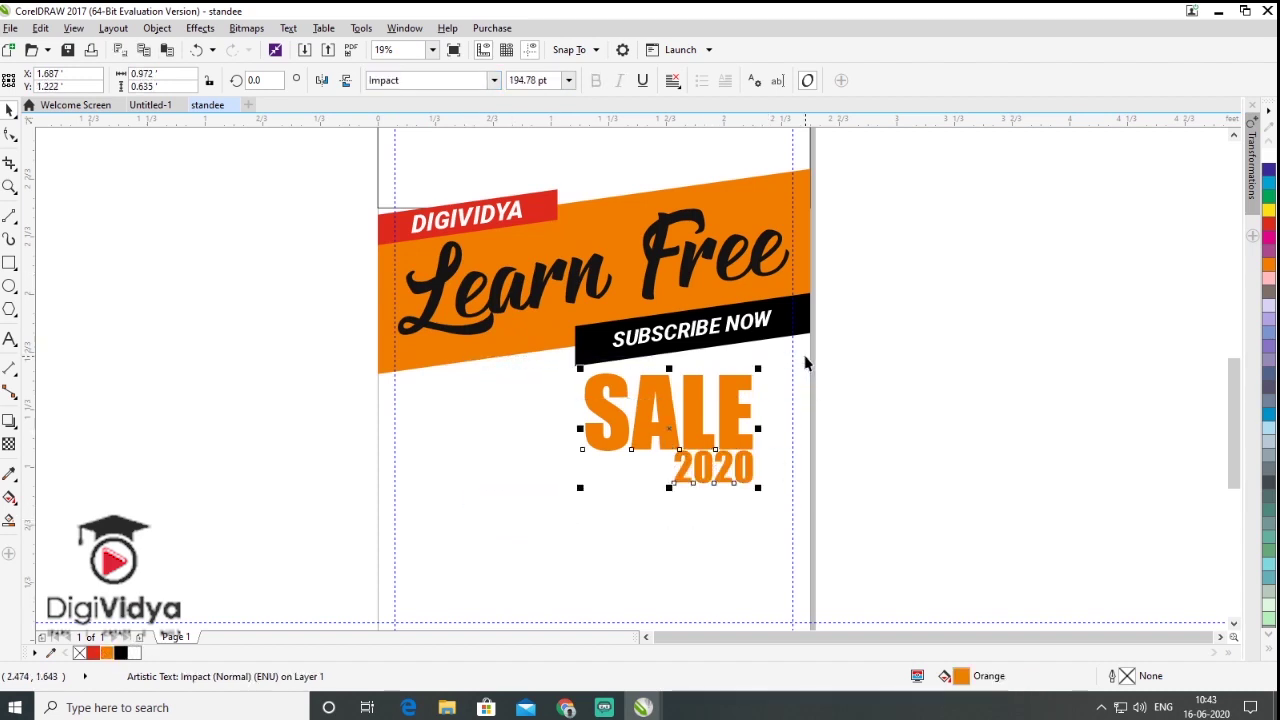
{"action": "left_click_drag", "start_coordinate": [727, 424], "coordinate": [669, 419]}
{"action": "left_click", "coordinate": [920, 429]}
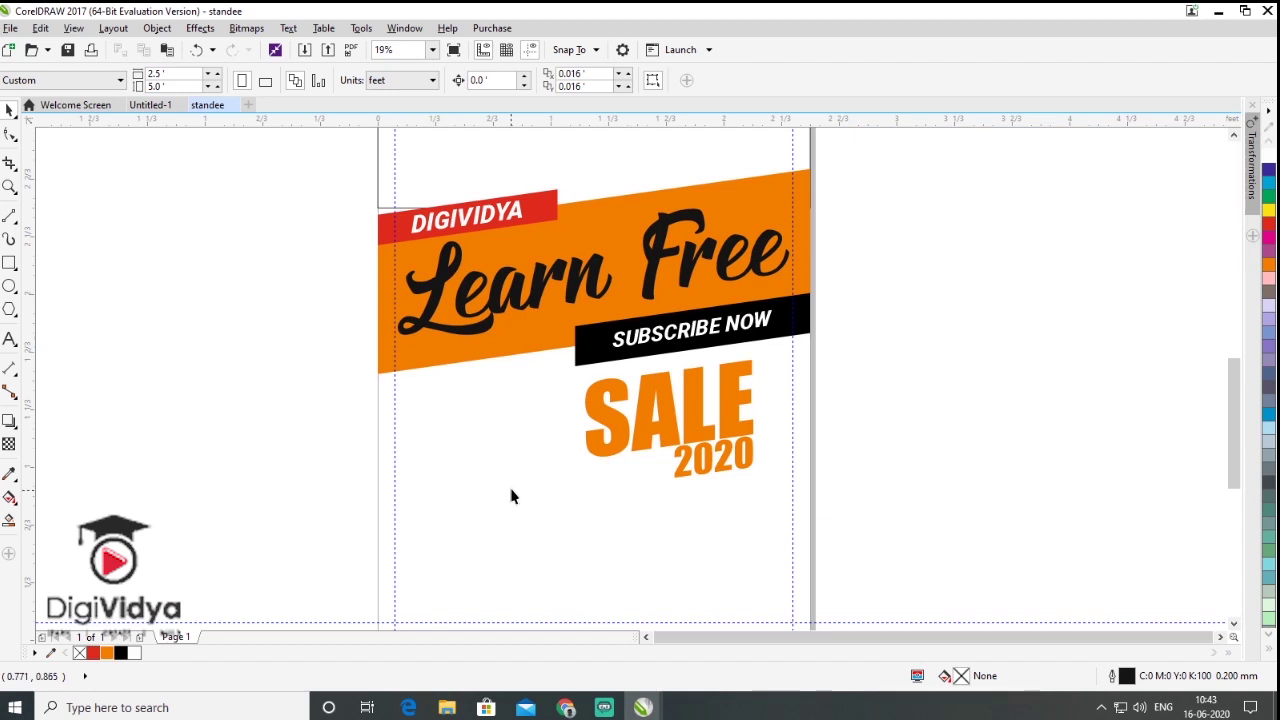
{"action": "scroll", "coordinate": [590, 465], "scroll_direction": "down", "scroll_amount": 2}
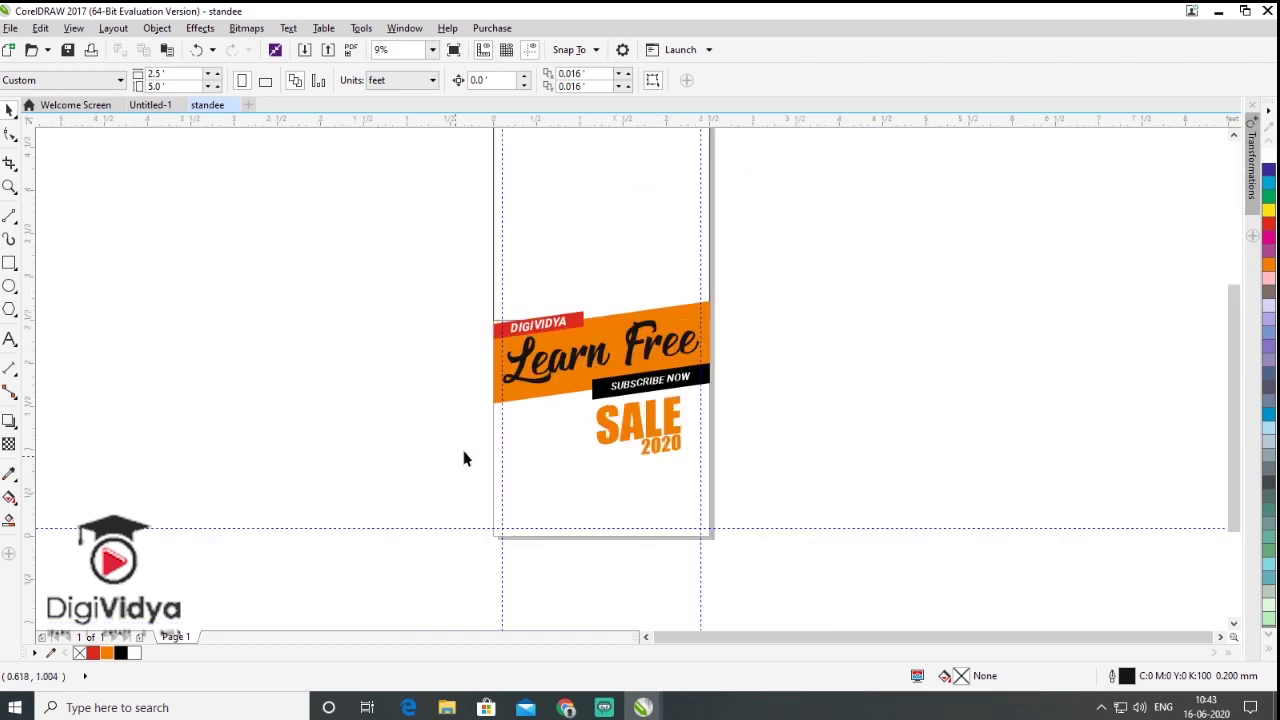
{"action": "left_click", "coordinate": [156, 29]}
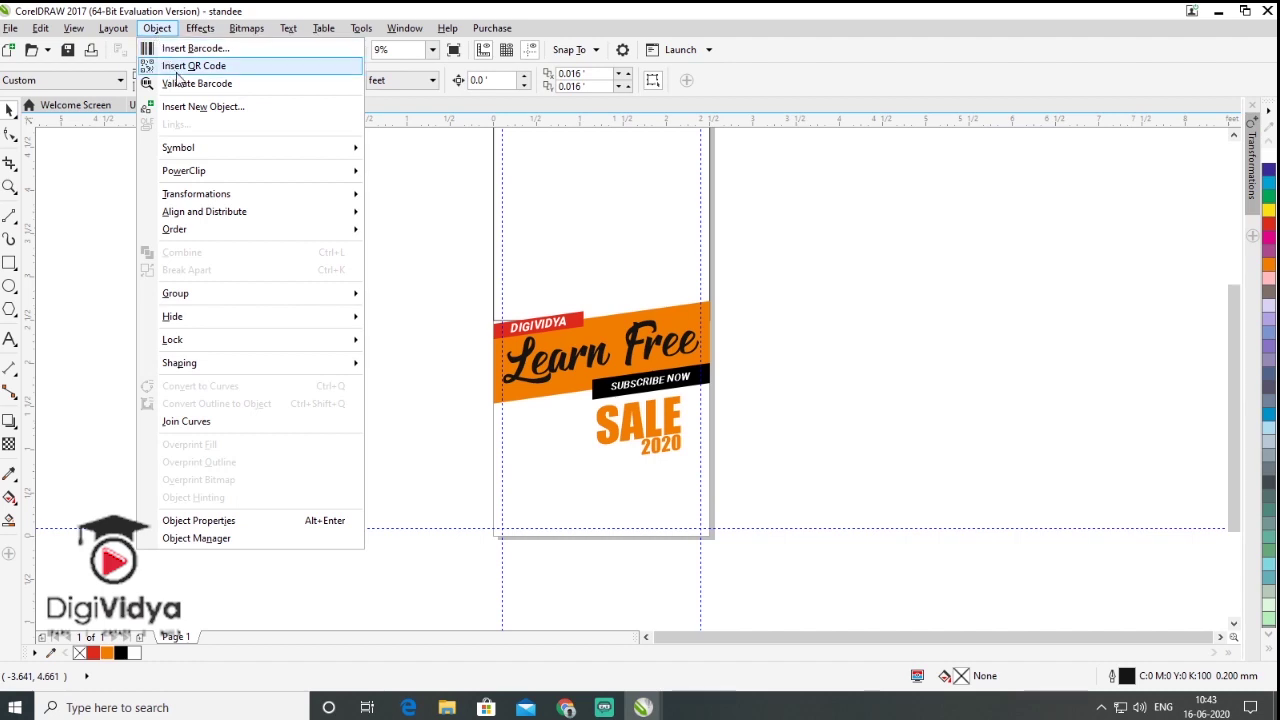
{"action": "left_click", "coordinate": [177, 69]}
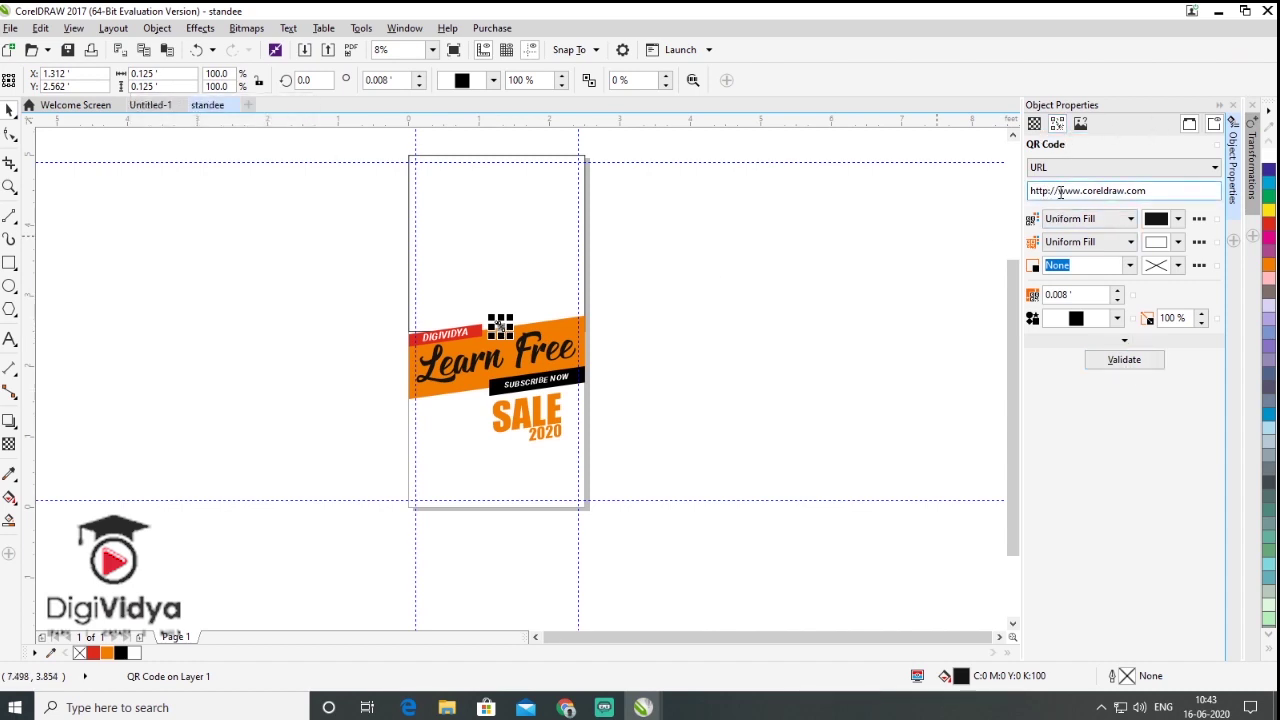
{"action": "double_click", "coordinate": [1148, 192]}
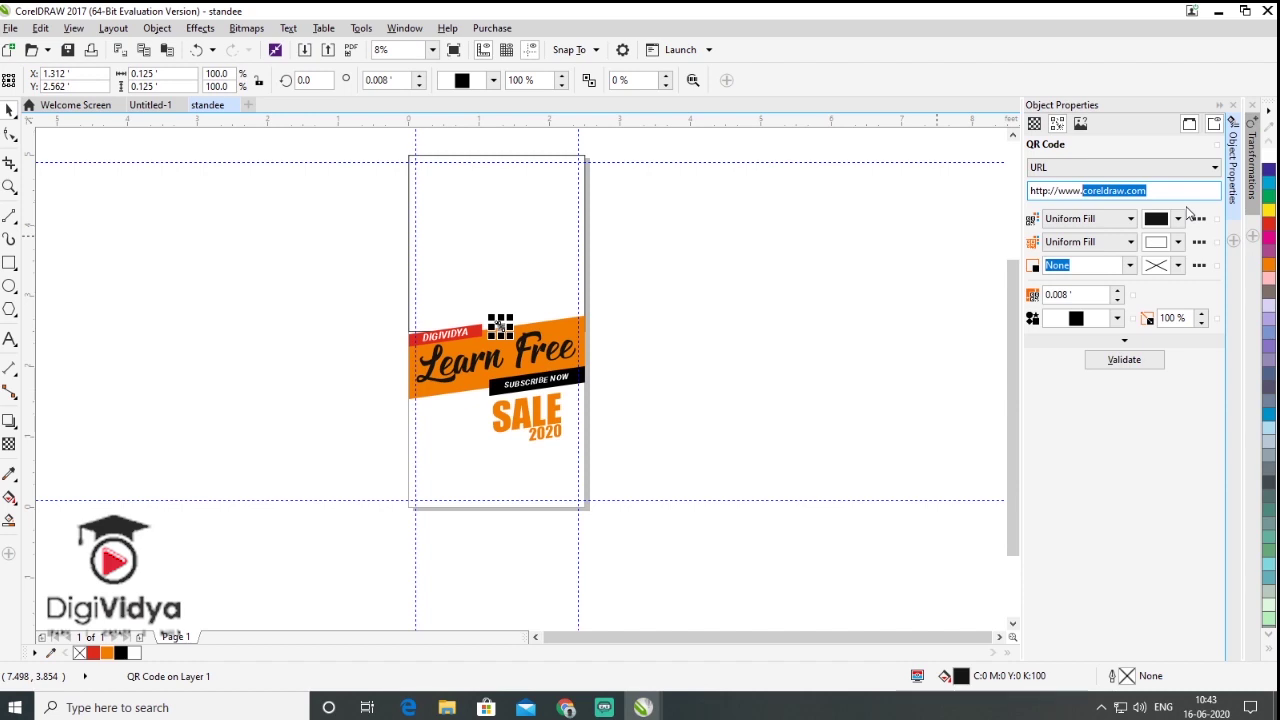
{"action": "type", "text": "youtube/digividyaindia"}
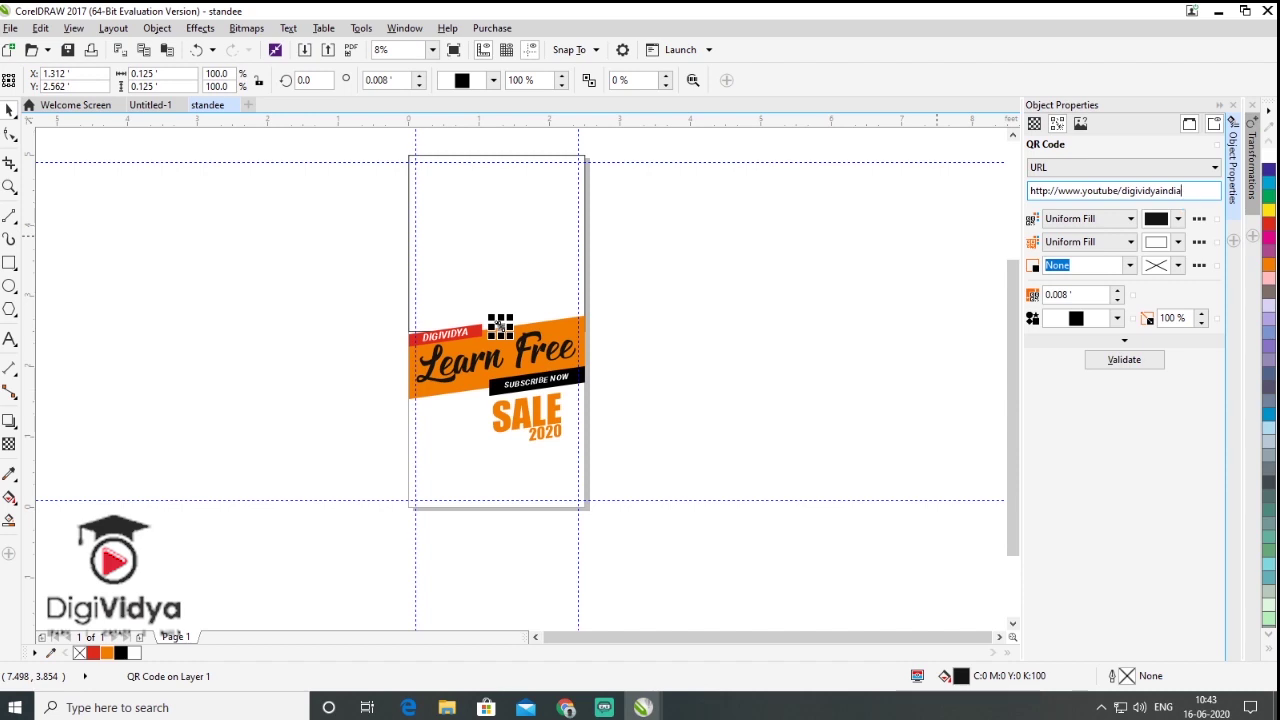
{"action": "key", "text": "Return"}
{"action": "mouse_move", "coordinate": [445, 382]}
{"action": "left_mouse_down"}
{"action": "mouse_move", "coordinate": [422, 398]}
{"action": "mouse_move", "coordinate": [432, 395]}
{"action": "left_mouse_up"}
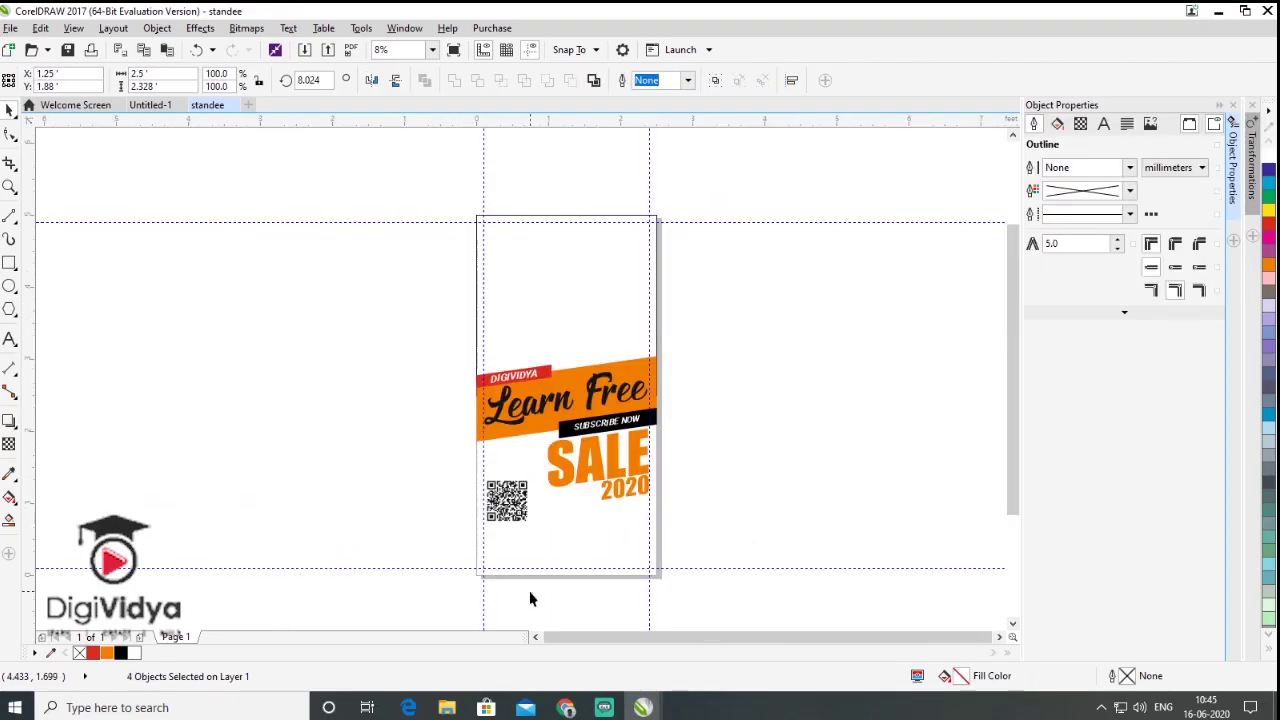
Add the heading "WHO WE ARE?" in bold Roboto at about 138 pt below the QR code, aligned to the left guideline
{"action": "scroll", "coordinate": [530, 596], "scroll_direction": "up", "scroll_amount": 1}
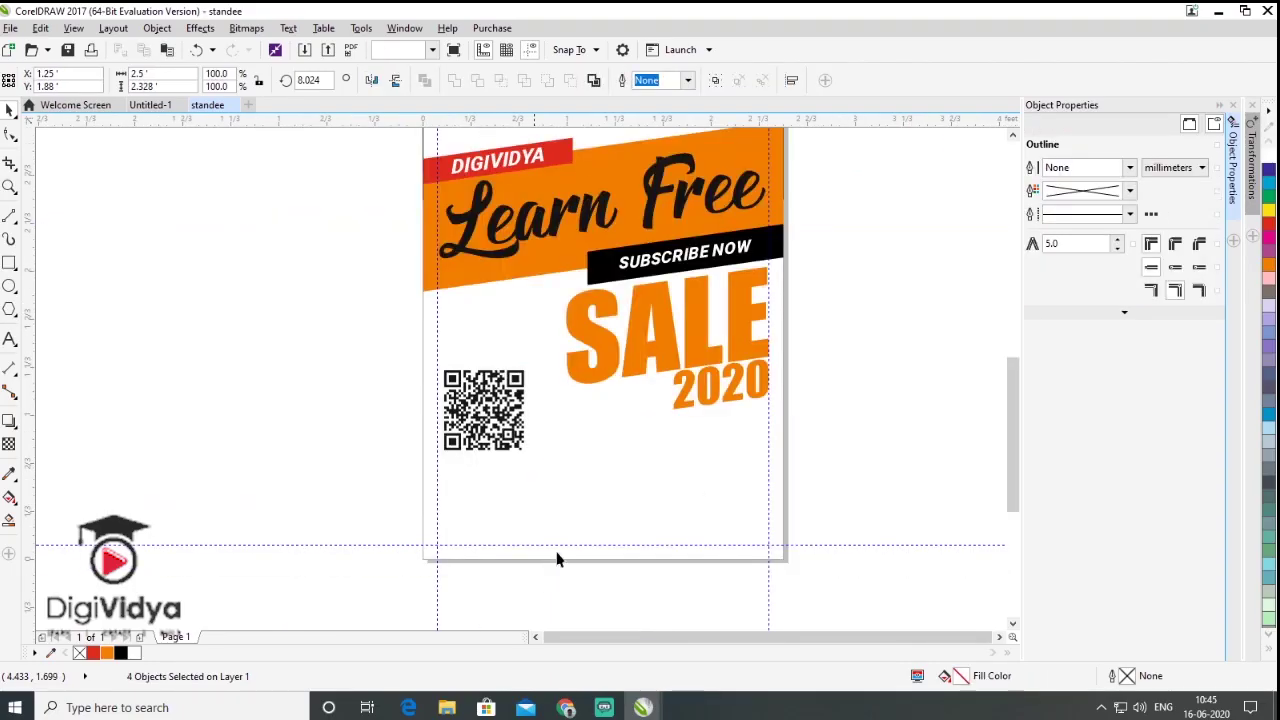
{"action": "key", "text": "Escape"}
{"action": "left_click", "coordinate": [10, 338]}
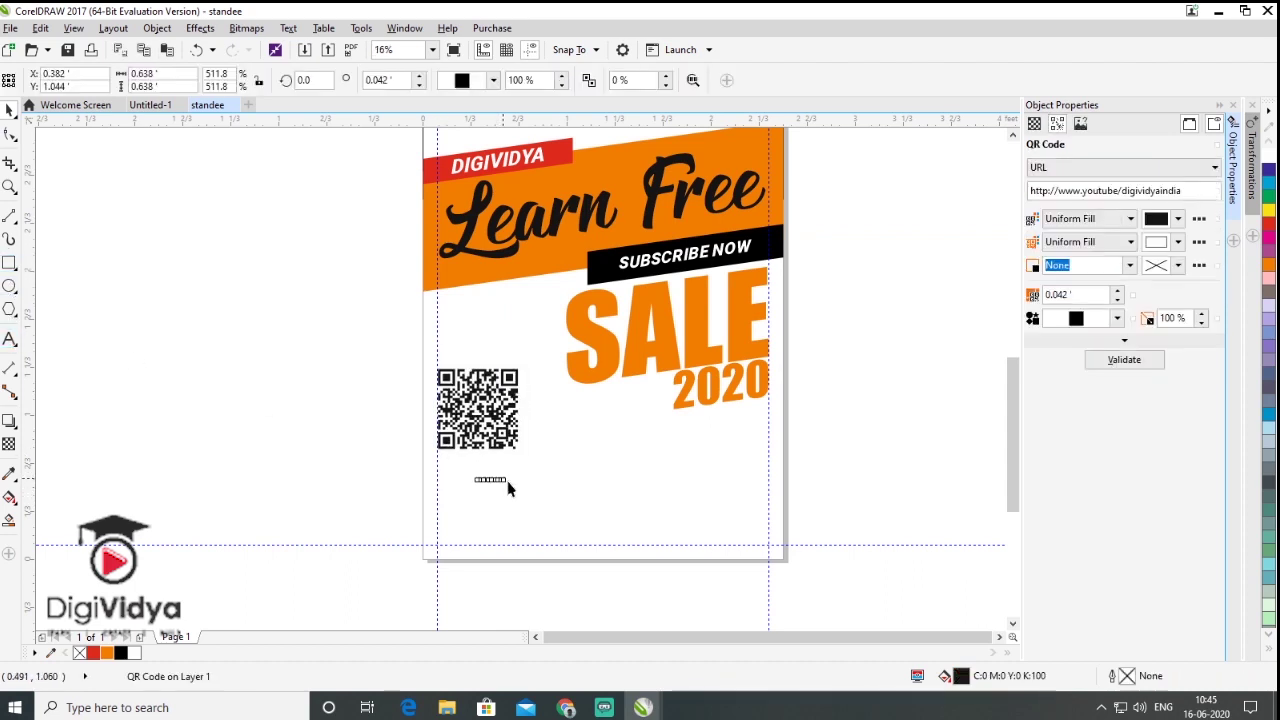
{"action": "left_click", "coordinate": [506, 481]}
{"action": "left_click", "coordinate": [511, 474]}
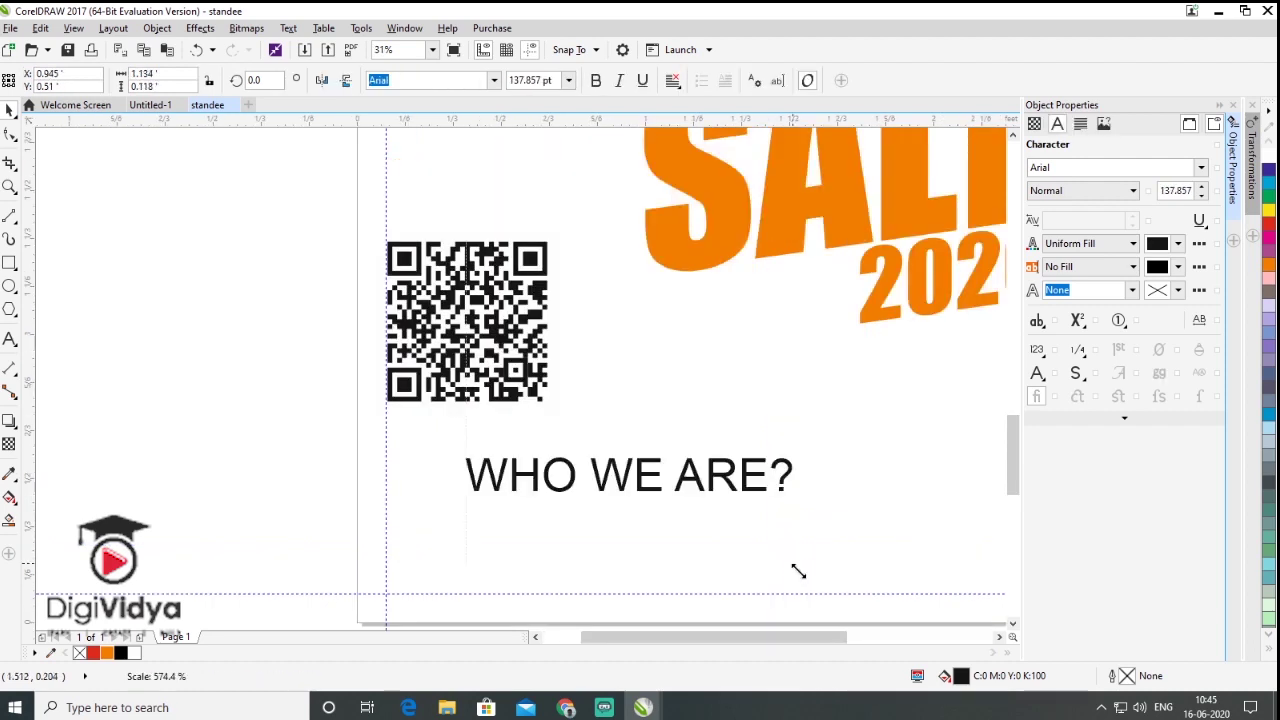
{"action": "left_click", "coordinate": [497, 85]}
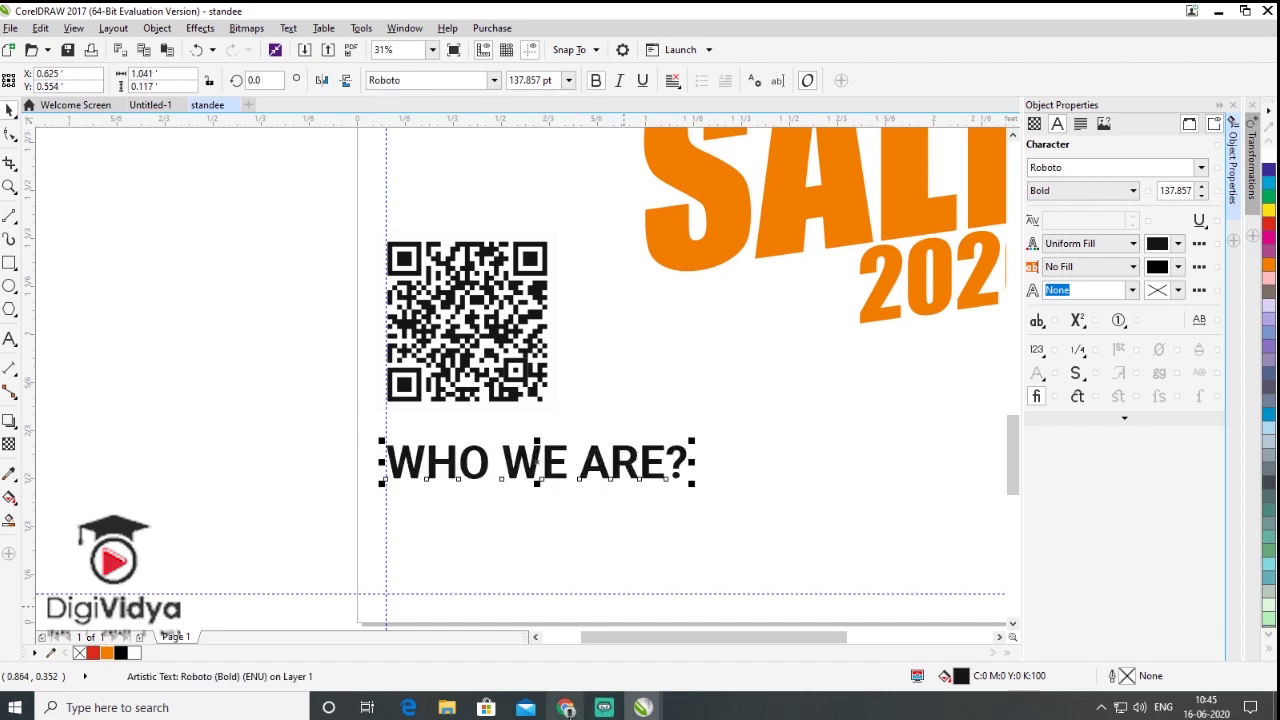
Switch to Chrome, copy the lipsum.com passage from "But I must explain" to "actual teachings", and place it below the heading
{"action": "left_click", "coordinate": [568, 708]}
{"action": "left_click", "coordinate": [471, 270]}
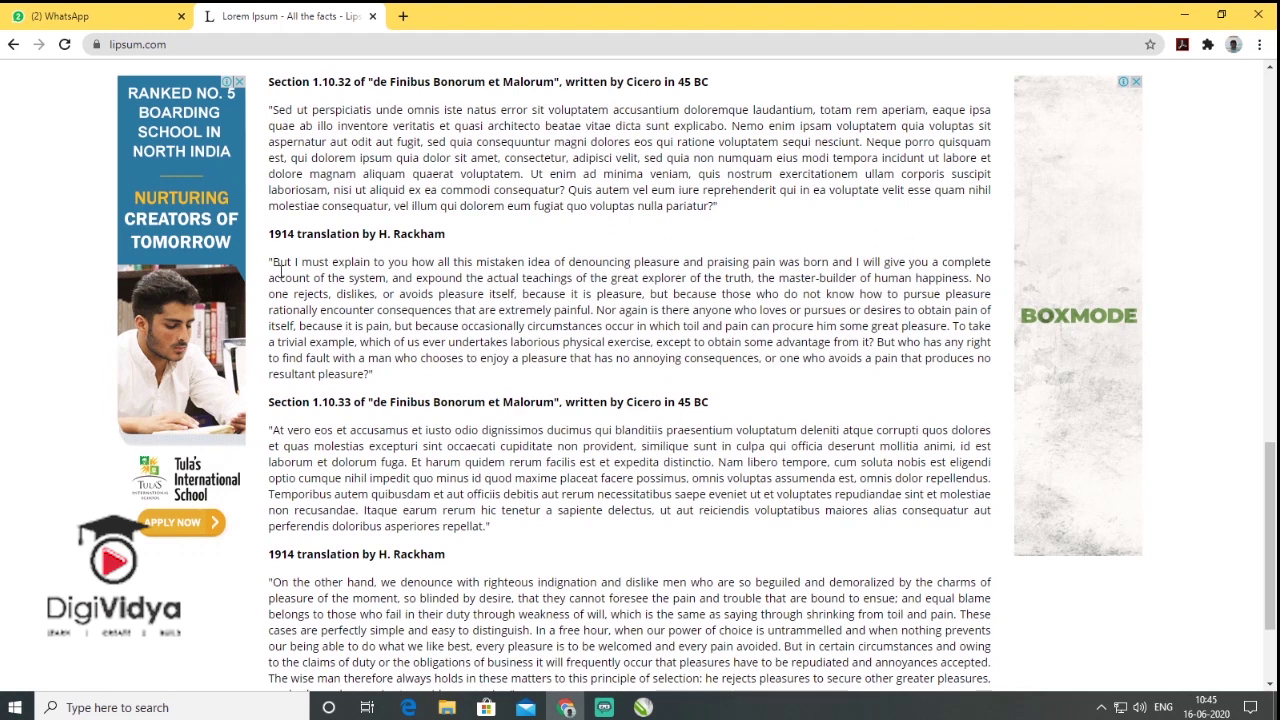
{"action": "left_click_drag", "start_coordinate": [272, 262], "coordinate": [720, 262]}
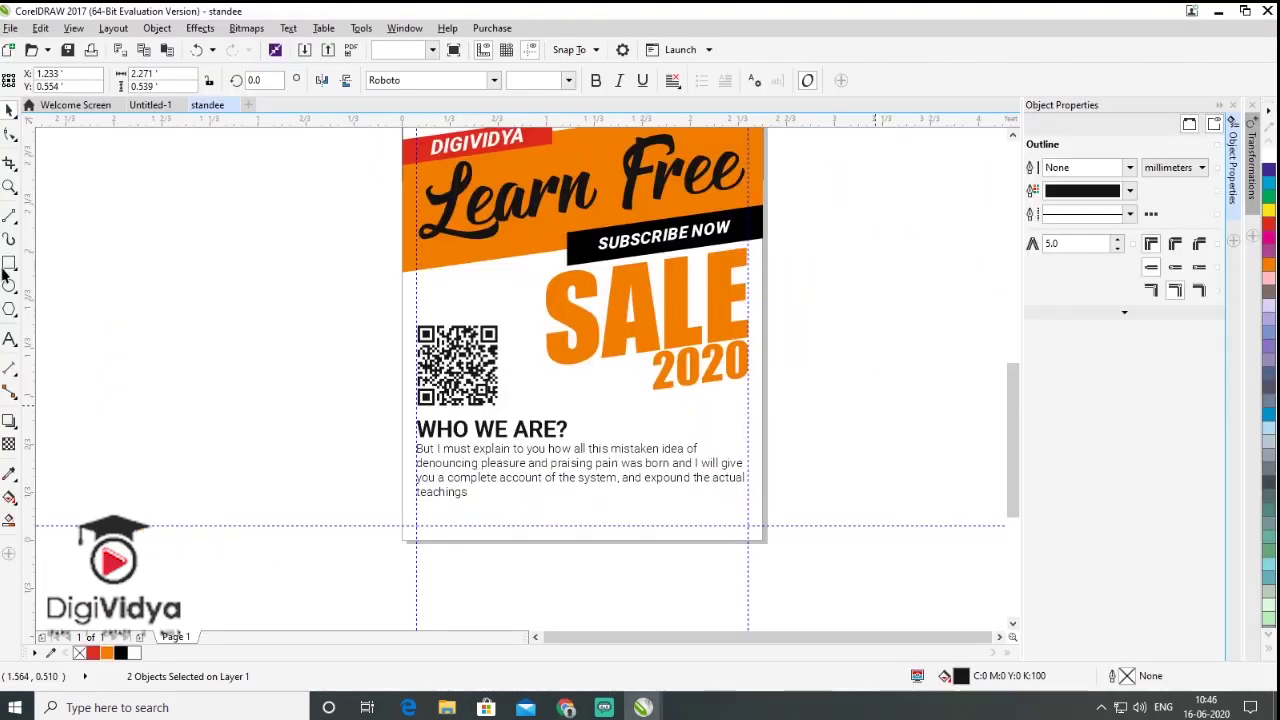
Draw a horizontal line about 2.3 ft long below the paragraph and set its outline width to 5 mm
{"action": "left_click", "coordinate": [8, 218]}
{"action": "left_click", "coordinate": [8, 222]}
{"action": "left_click", "coordinate": [60, 234]}
{"action": "left_click_drag", "start_coordinate": [410, 507], "coordinate": [754, 507]}
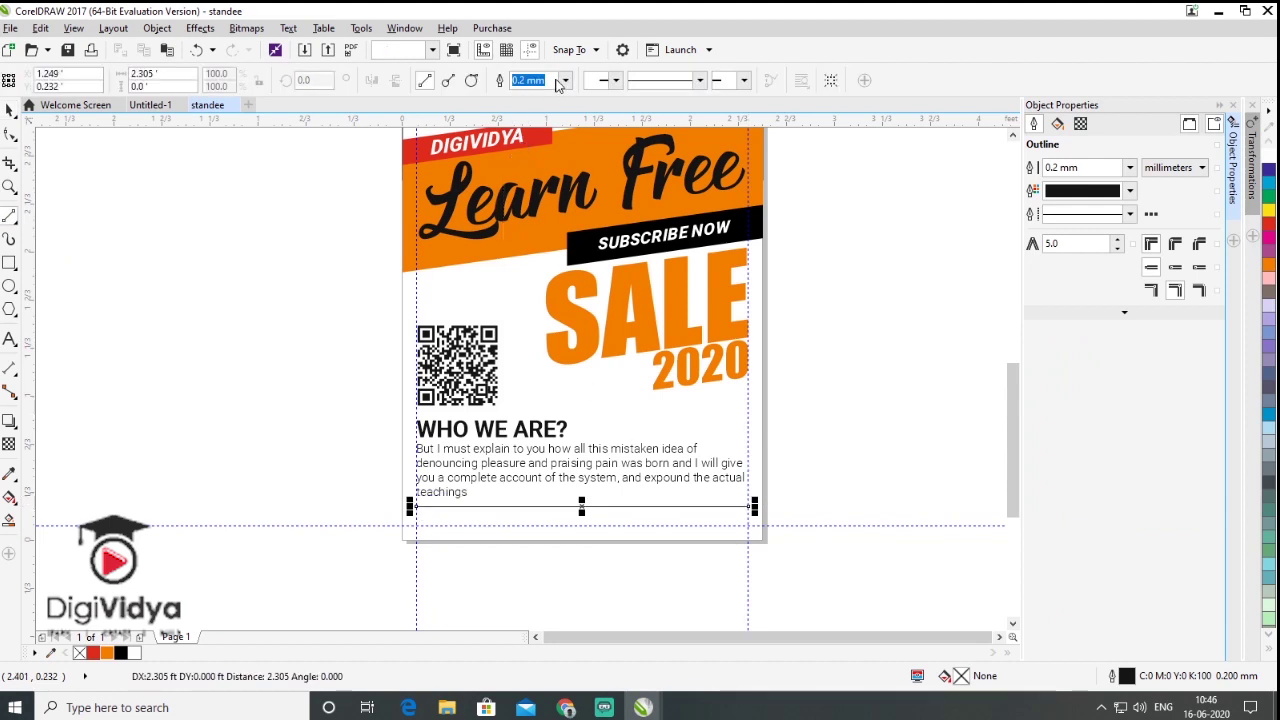
{"action": "left_click", "coordinate": [565, 83]}
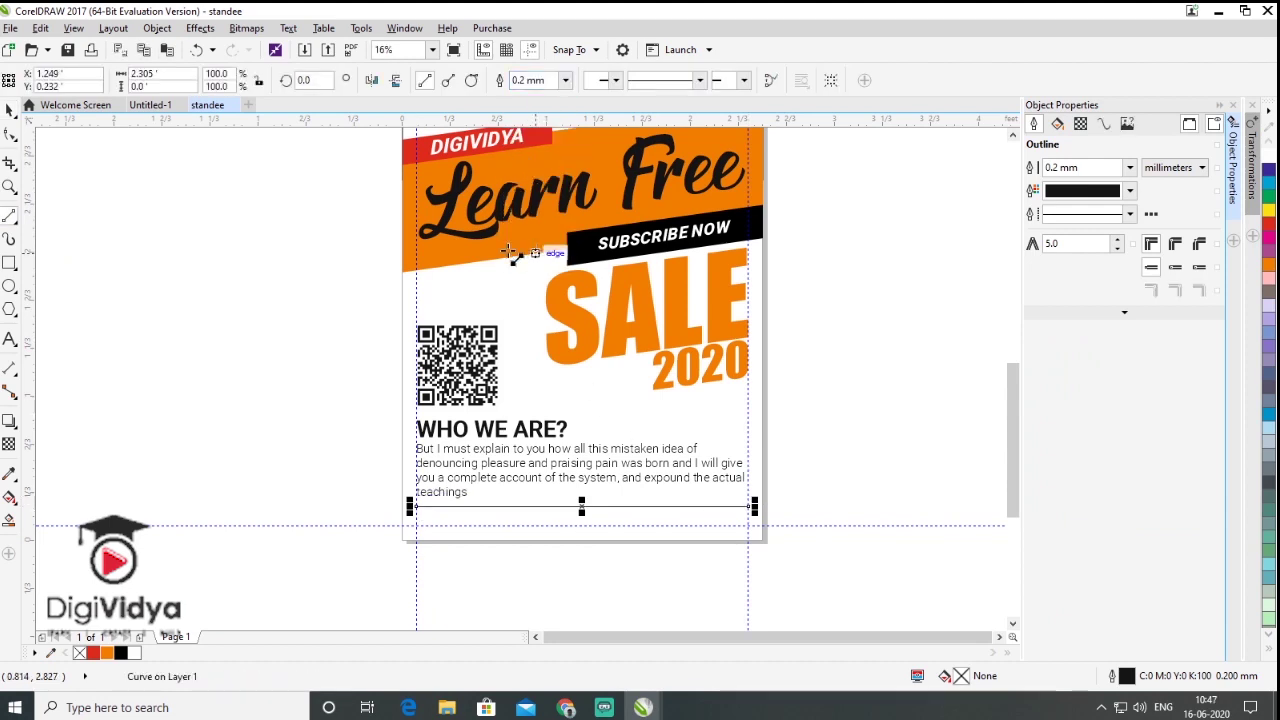
Add the text "LEARN ANYTIME ANYWHERE" in bold Roboto at about 72 pt, directly below the horizontal line
{"action": "left_click", "coordinate": [8, 339]}
{"action": "left_click", "coordinate": [163, 379]}
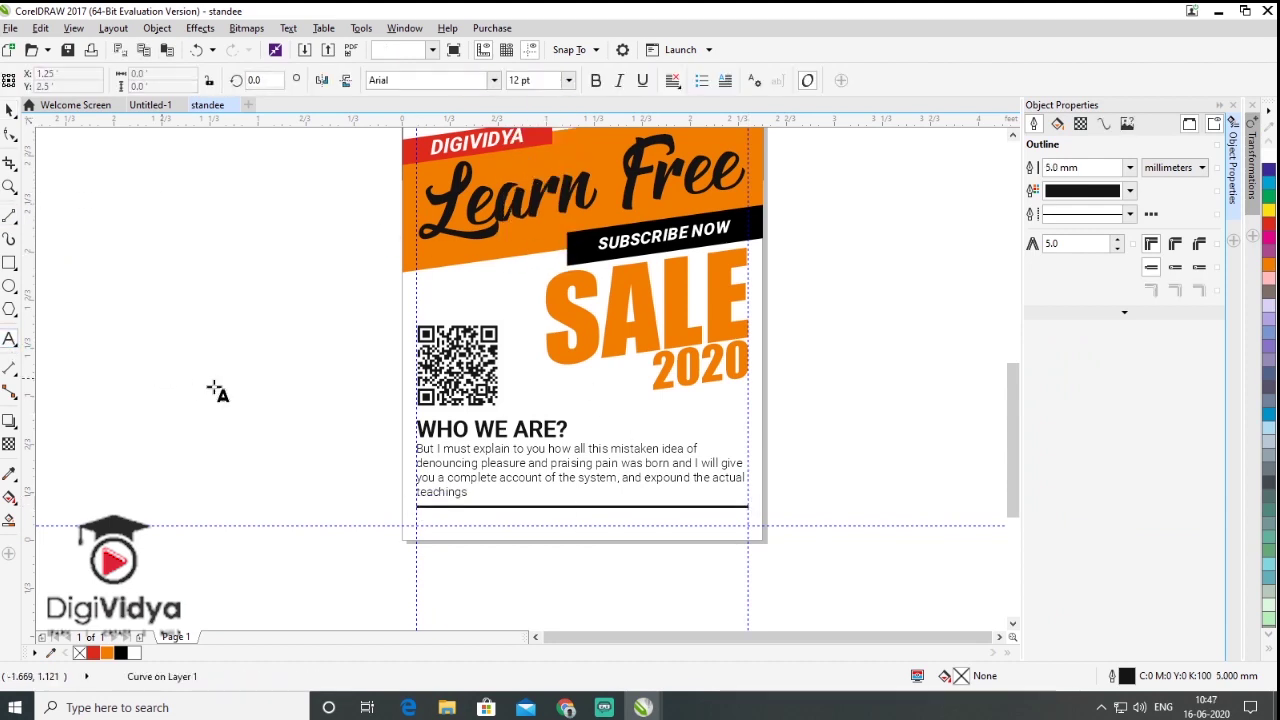
{"action": "type", "text": "LEARN ANYTIME ANYWHERE"}
{"action": "key", "text": "ctrl+space"}
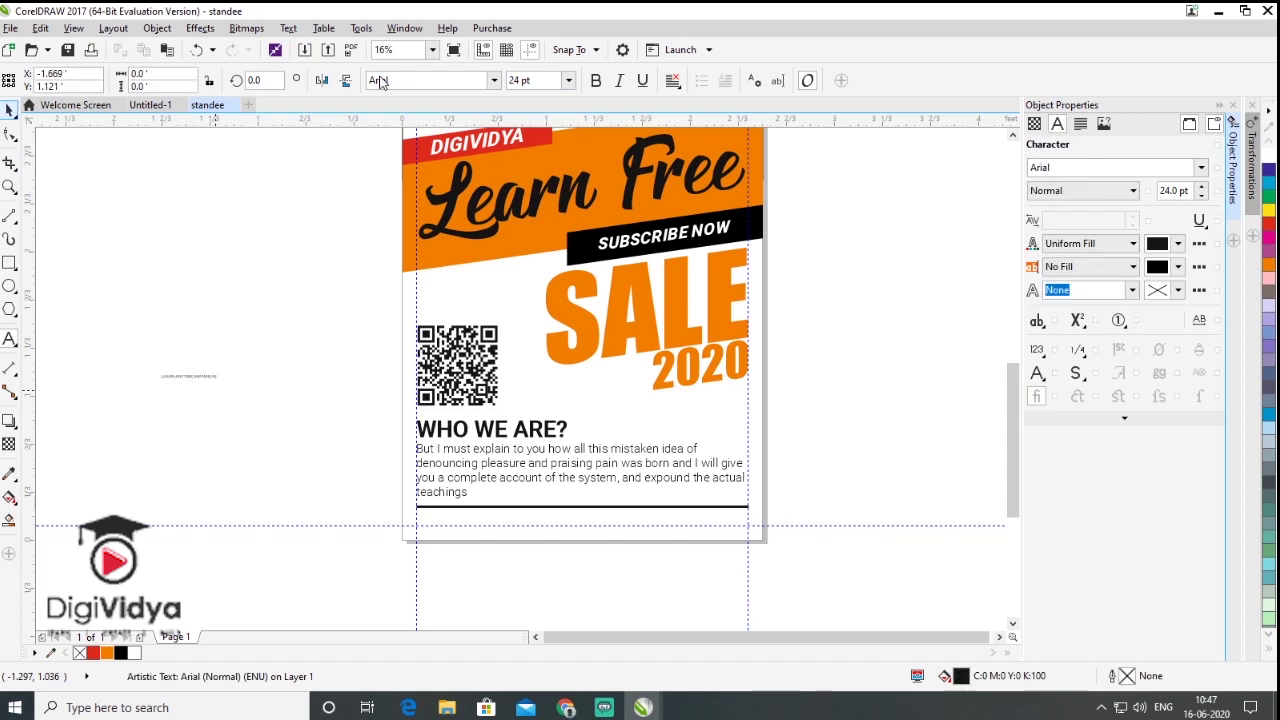
{"action": "left_click", "coordinate": [496, 86]}
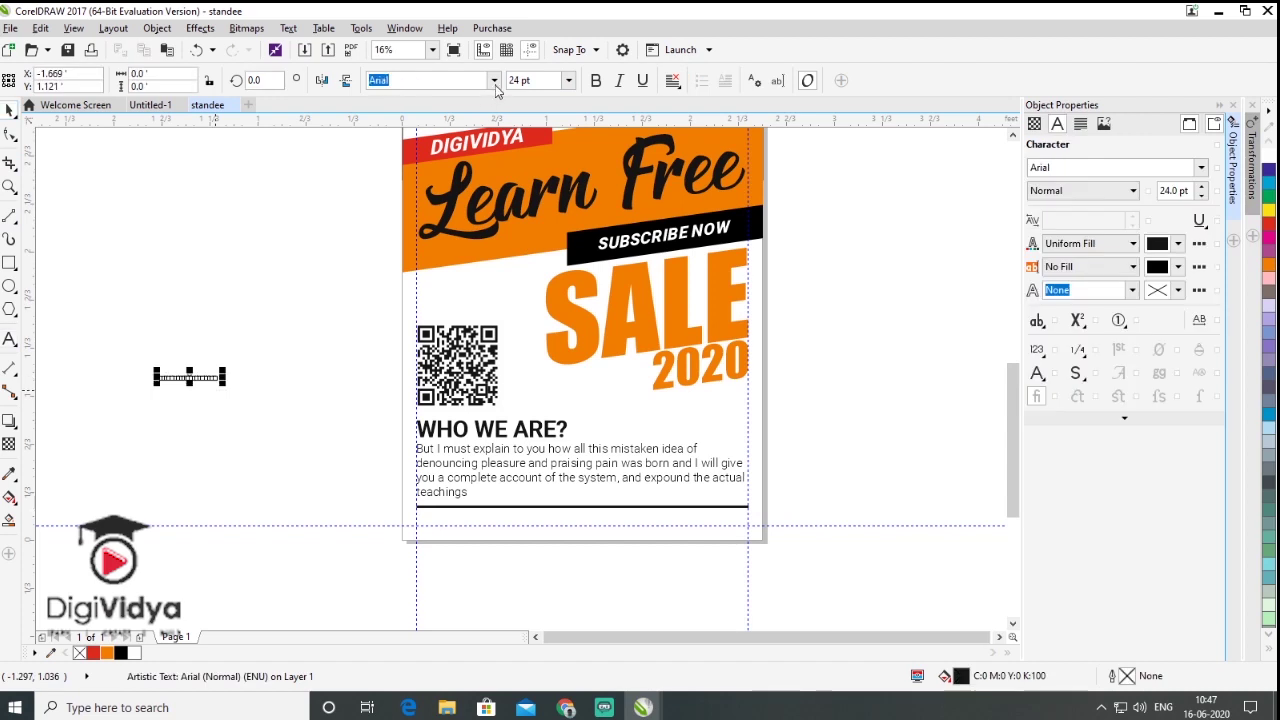
{"action": "left_click", "coordinate": [494, 82]}
{"action": "left_click", "coordinate": [603, 81]}
{"action": "left_click_drag", "start_coordinate": [222, 386], "coordinate": [386, 460]}
{"action": "left_click_drag", "start_coordinate": [286, 381], "coordinate": [585, 535]}
Widen the letter spacing of "LEARN ANYTIME ANYWHERE" until the text spans the width between the vertical guidelines
{"action": "scroll", "coordinate": [585, 535], "scroll_direction": "up", "scroll_amount": 2}
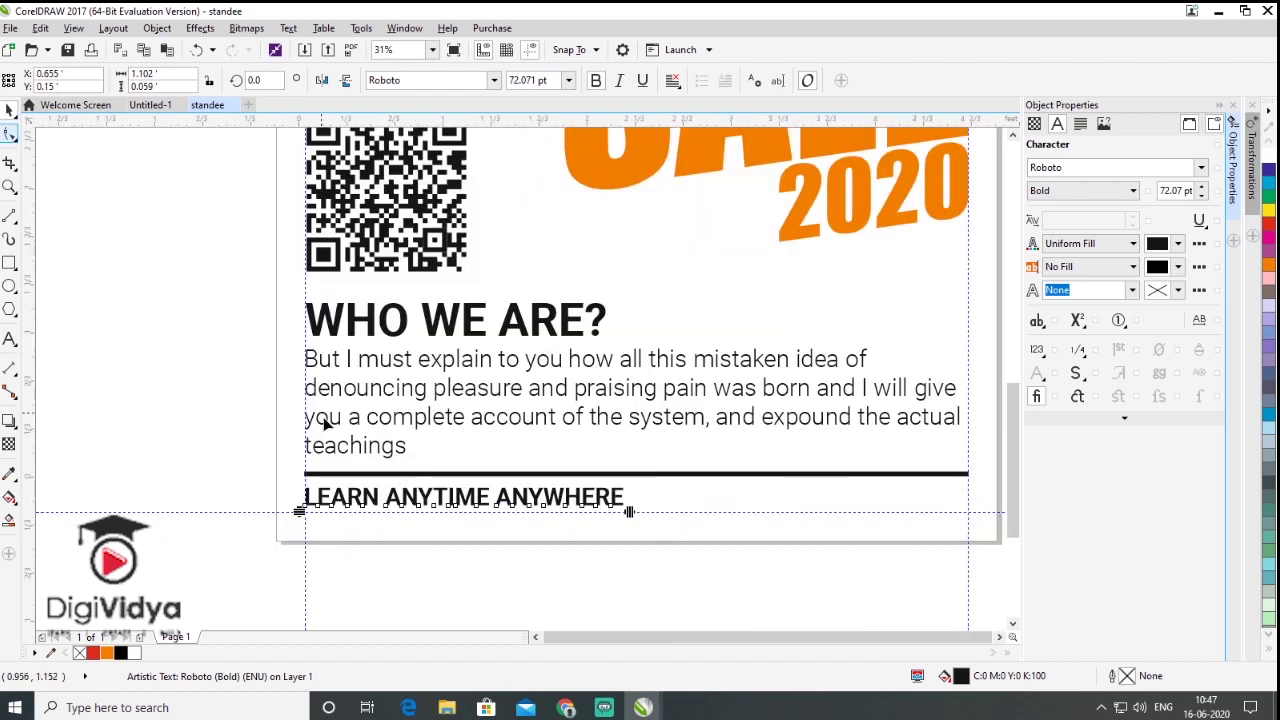
{"action": "scroll", "coordinate": [321, 414], "scroll_direction": "down", "scroll_amount": 2}
{"action": "left_click_drag", "start_coordinate": [478, 467], "coordinate": [683, 477]}
{"action": "key", "text": "space"}
{"action": "left_click", "coordinate": [575, 538]}
Import the Facebook, Instagram and YouTube SVG icons from the Circle Color folder and place them beside the page
{"action": "scroll", "coordinate": [575, 538], "scroll_direction": "down", "scroll_amount": 1}
{"action": "scroll", "coordinate": [575, 544], "scroll_direction": "down", "scroll_amount": 1}
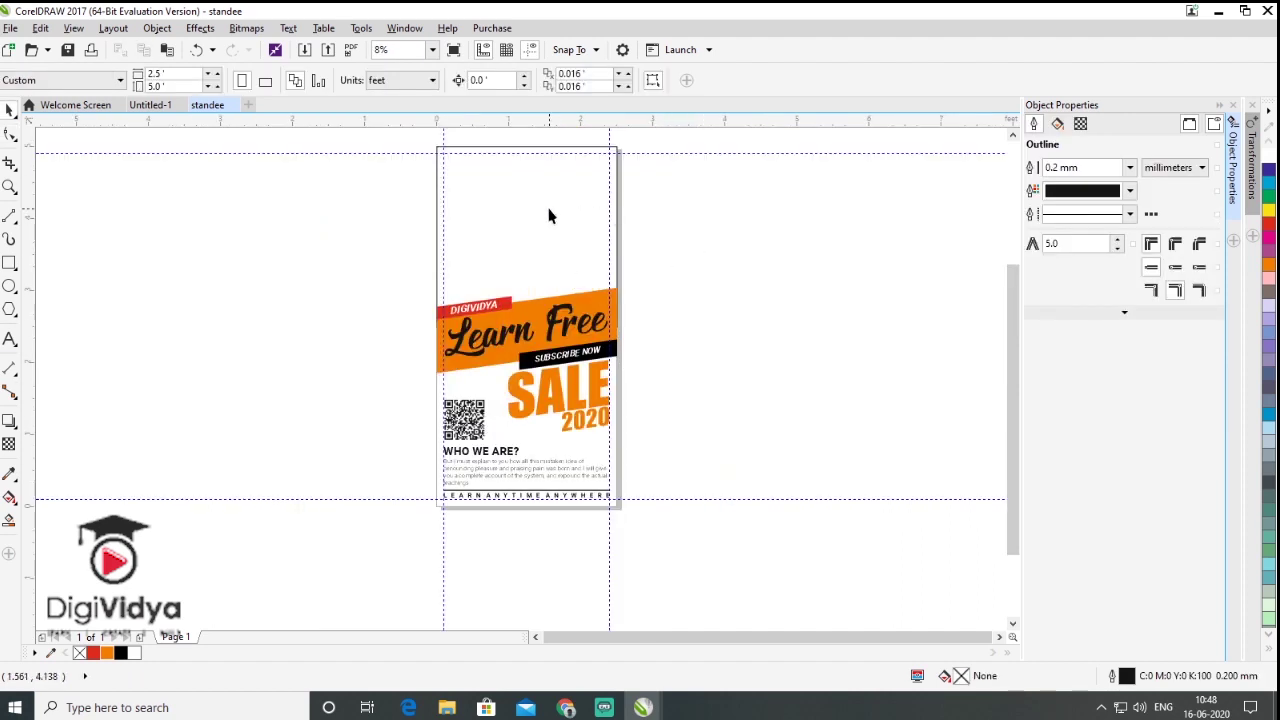
{"action": "left_click", "coordinate": [12, 30]}
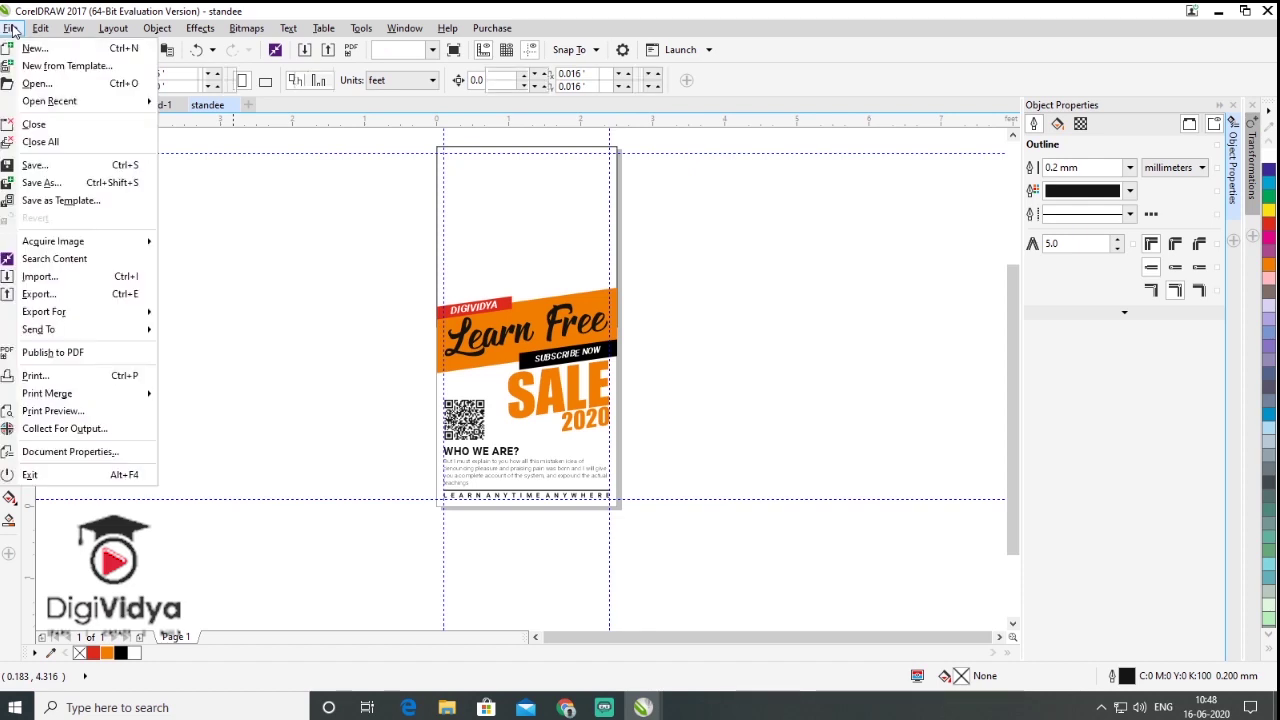
{"action": "left_click", "coordinate": [96, 280]}
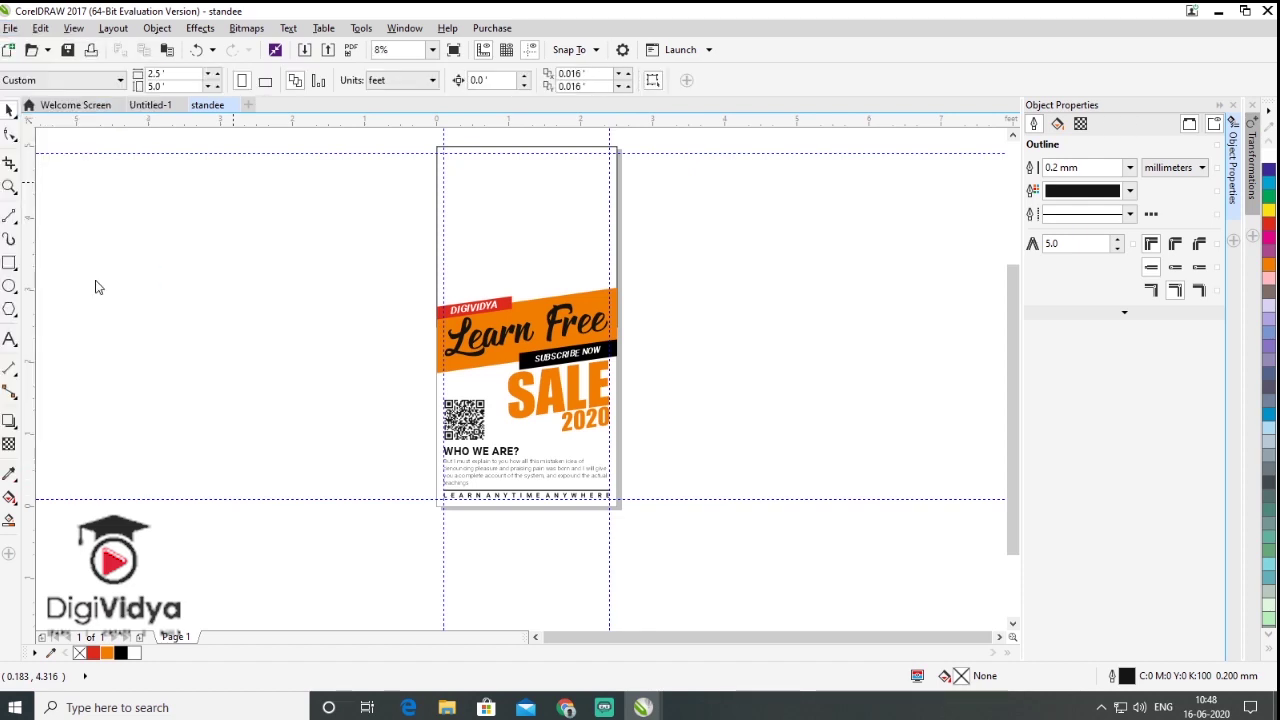
{"action": "left_click", "coordinate": [660, 304]}
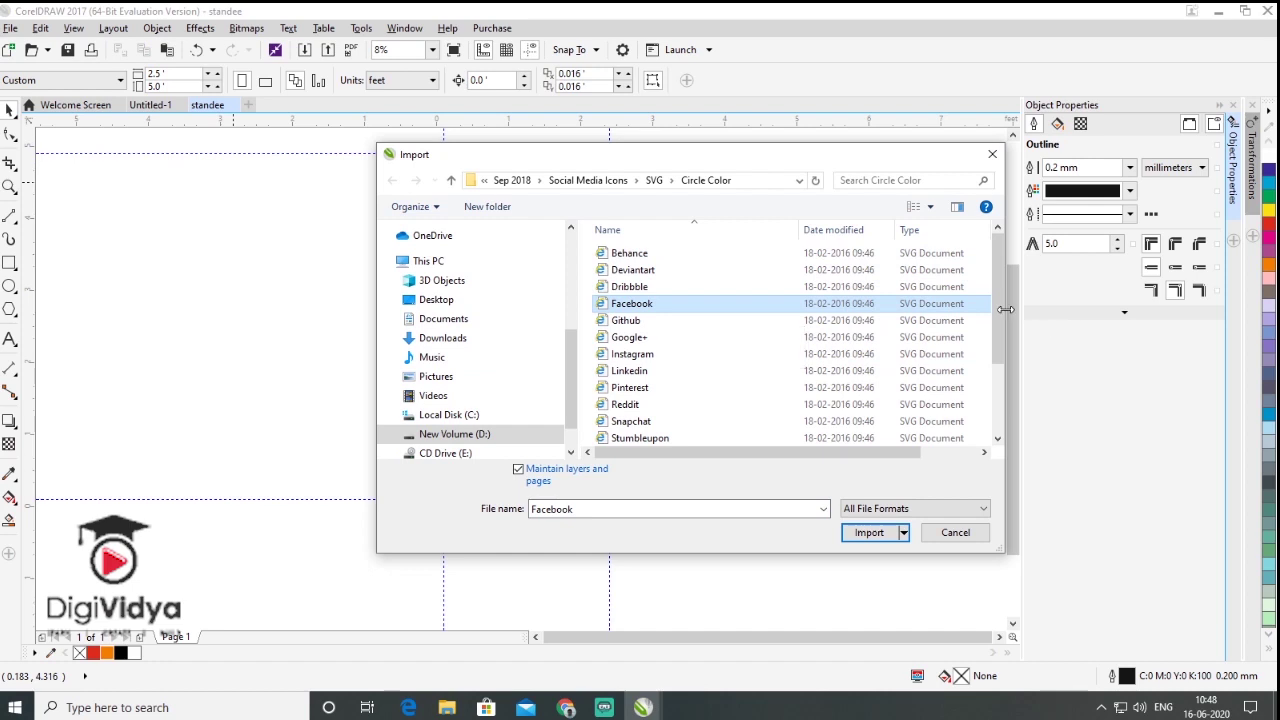
{"action": "scroll", "coordinate": [997, 320], "scroll_direction": "down", "scroll_amount": 1}
{"action": "scroll", "coordinate": [997, 318], "scroll_direction": "up", "scroll_amount": 1}
{"action": "left_click", "coordinate": [990, 340], "text": "ctrl"}
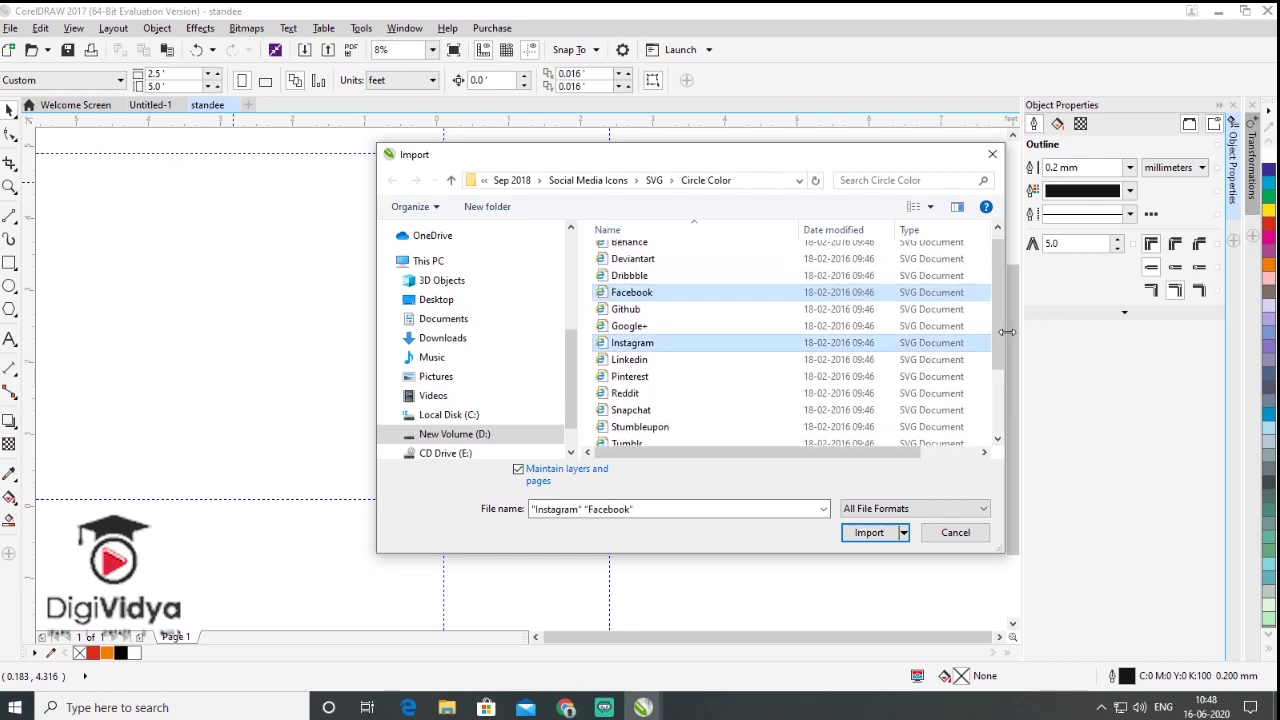
{"action": "key", "text": "Return"}
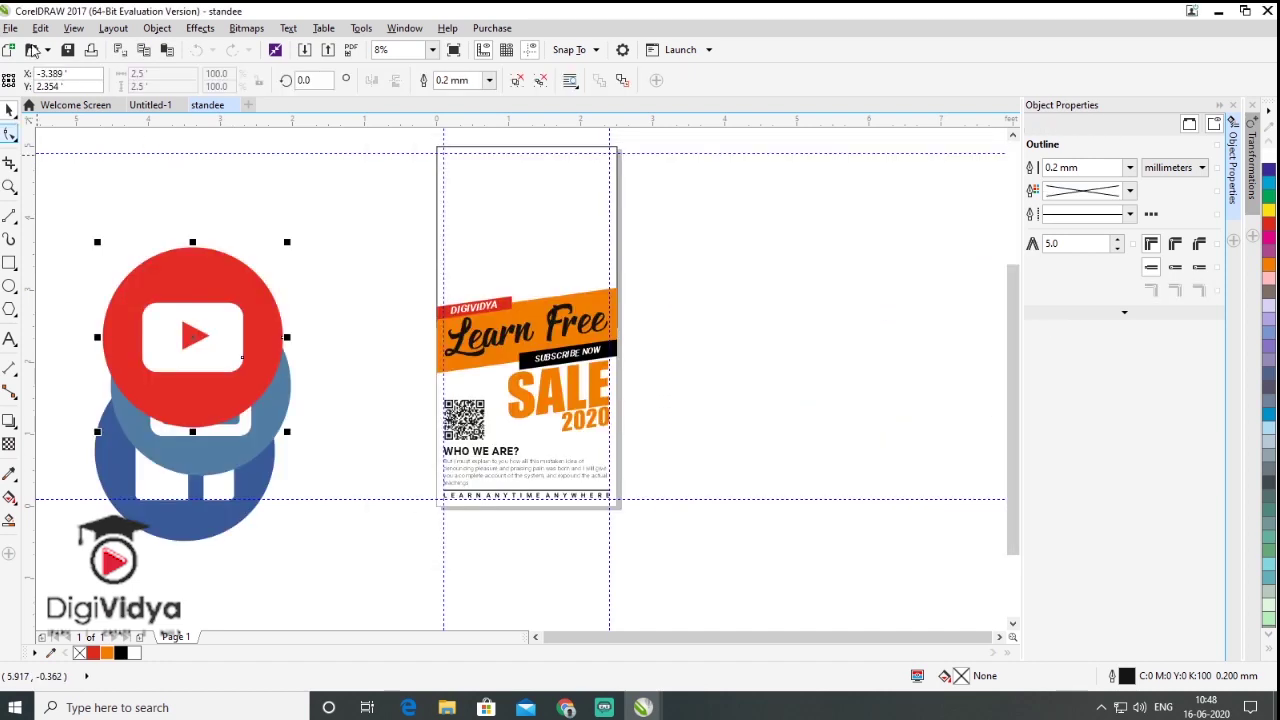
Import the photo pexels-photo-4050336.jpeg and place it beside the page
{"action": "left_click", "coordinate": [11, 29]}
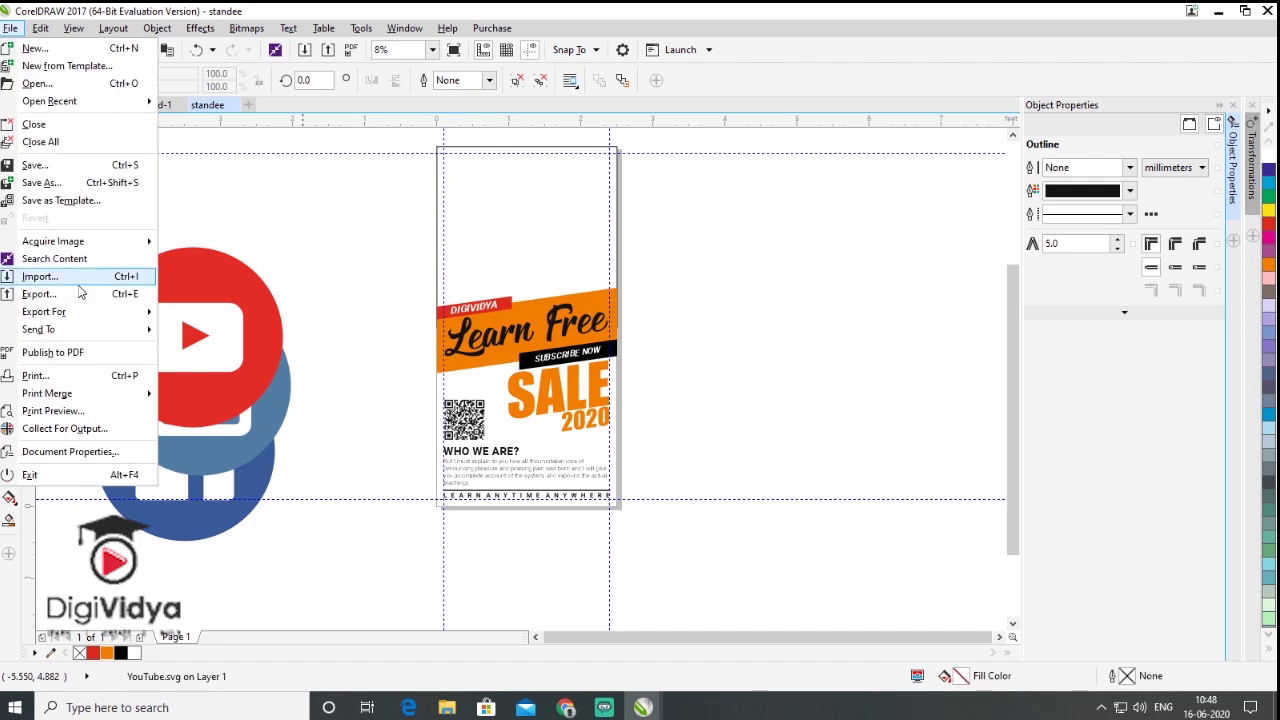
{"action": "left_click", "coordinate": [392, 279]}
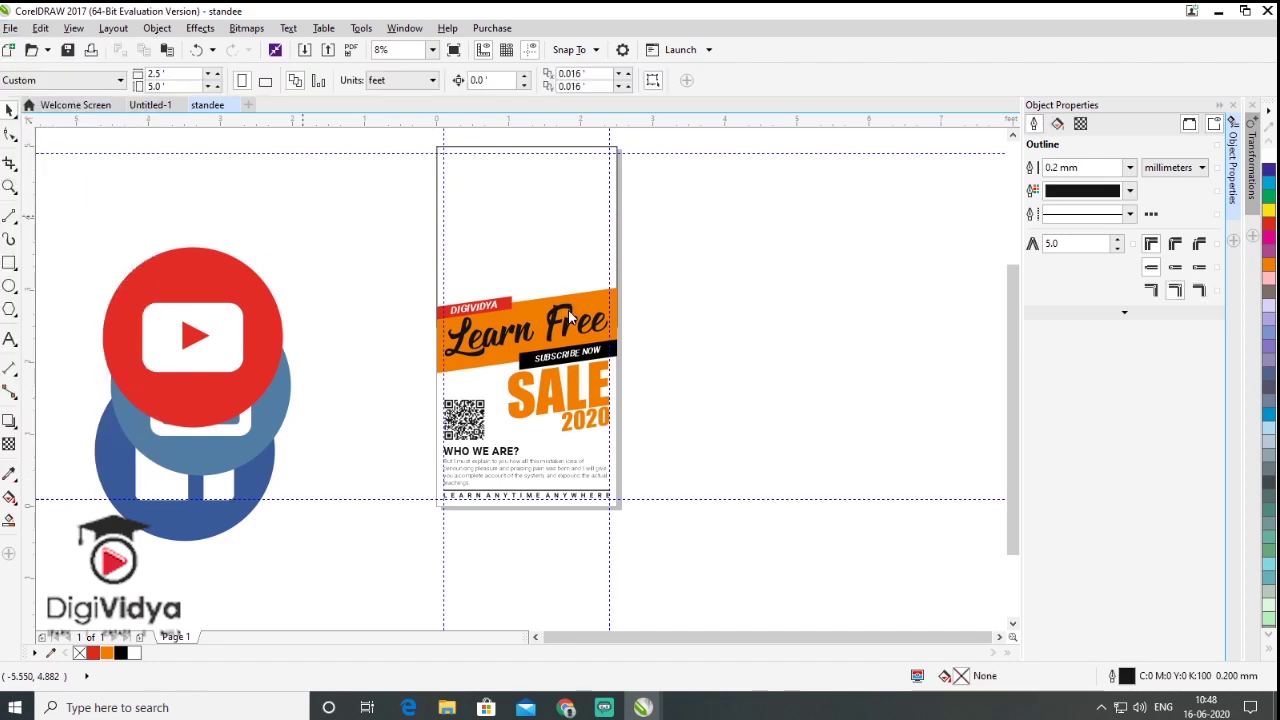
{"action": "key", "text": "ctrl+i"}
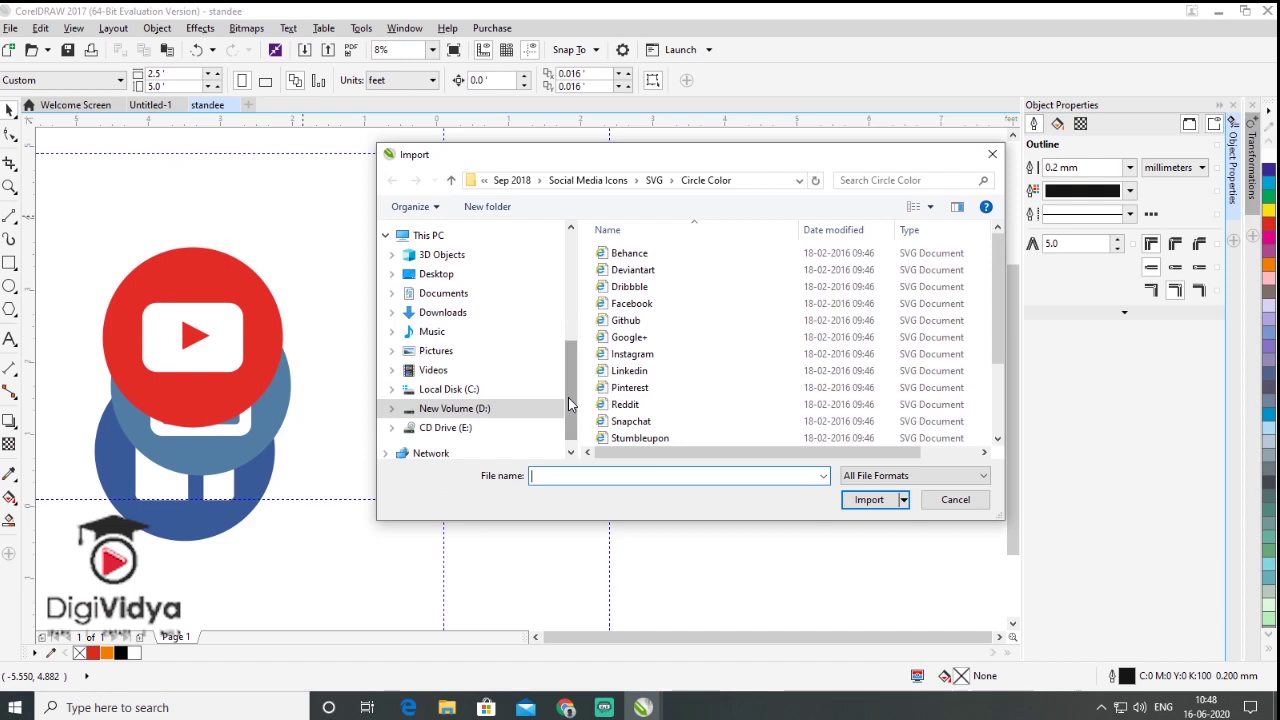
{"action": "left_click_drag", "start_coordinate": [568, 397], "coordinate": [568, 292]}
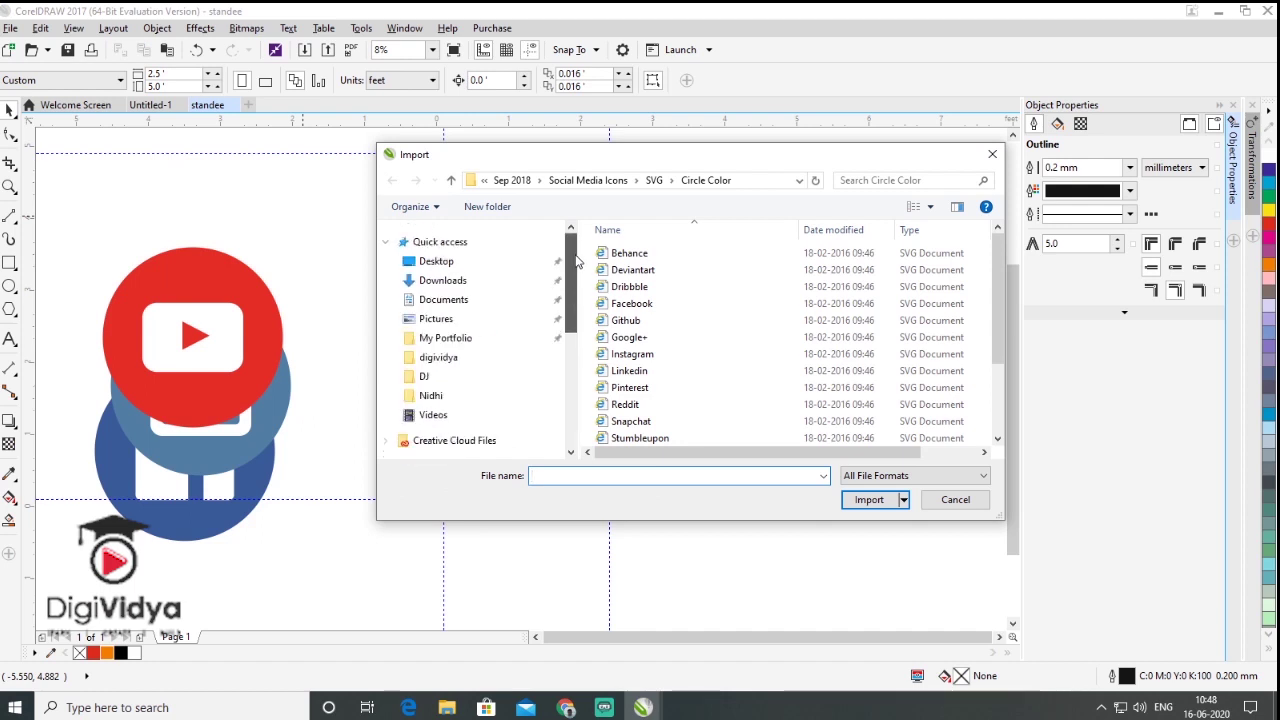
{"action": "left_click", "coordinate": [463, 266]}
{"action": "left_click_drag", "start_coordinate": [998, 250], "coordinate": [1002, 335]}
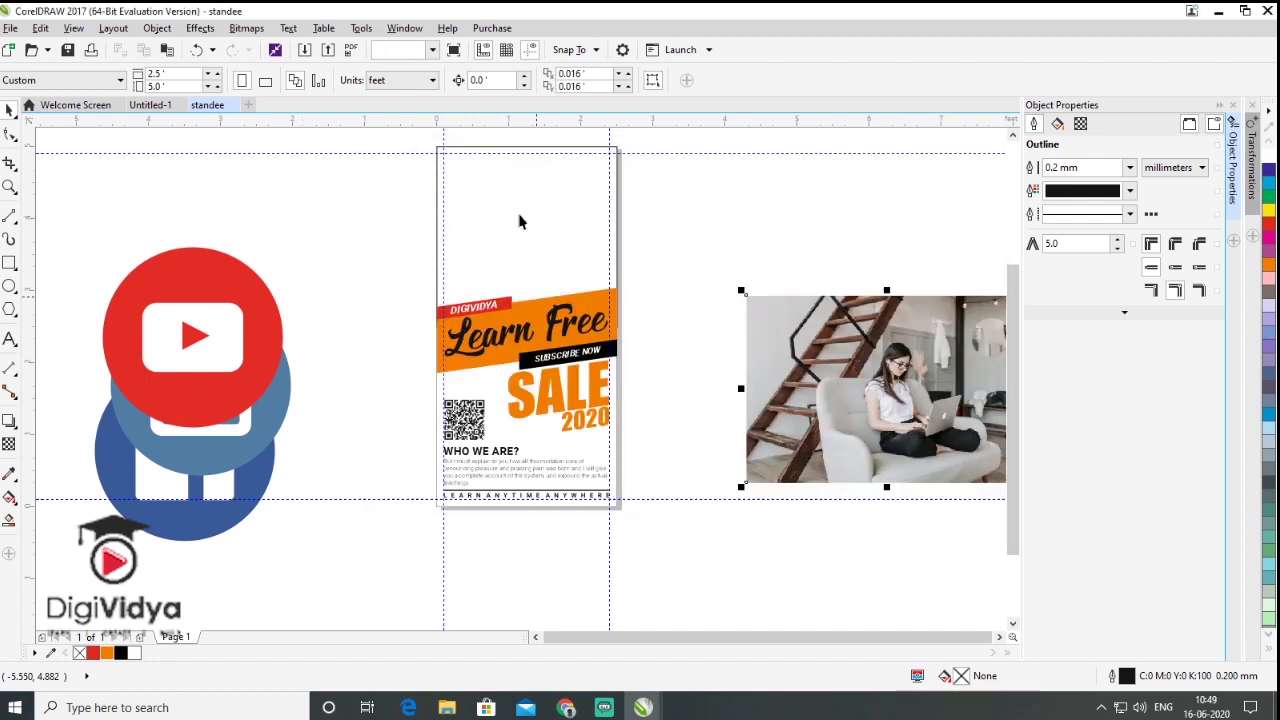
Move the 2.5 ft square from the upper half of the page onto the imported photo
{"action": "left_click", "coordinate": [476, 195]}
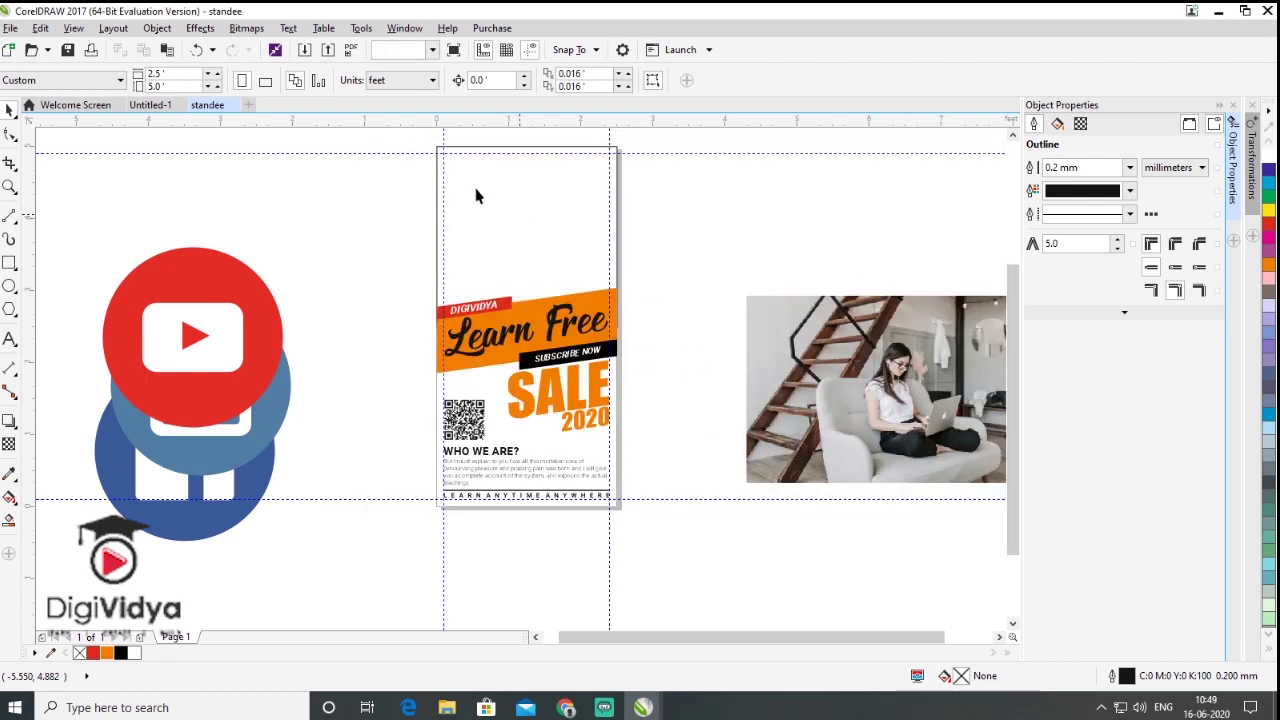
{"action": "left_click", "coordinate": [483, 147]}
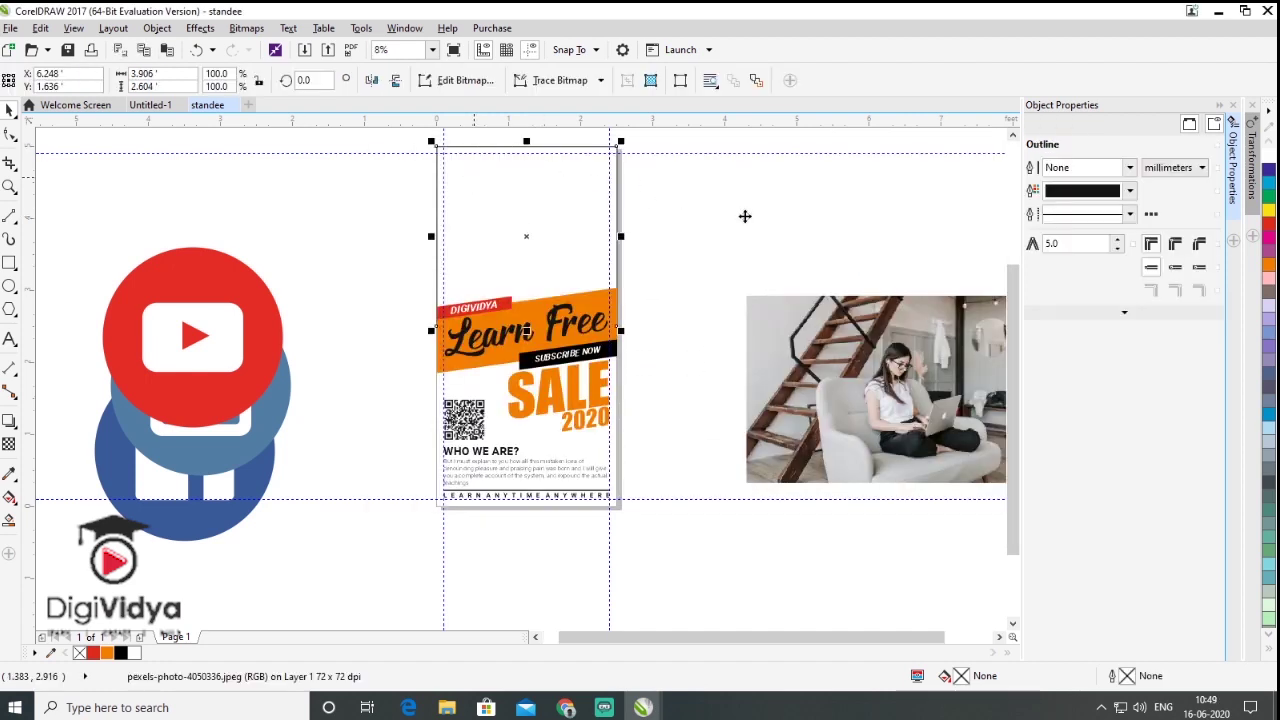
{"action": "left_click_drag", "start_coordinate": [775, 230], "coordinate": [861, 303]}
{"action": "scroll", "coordinate": [861, 303], "scroll_direction": "down", "scroll_amount": 1}
{"action": "scroll", "coordinate": [780, 333], "scroll_direction": "up", "scroll_amount": 1}
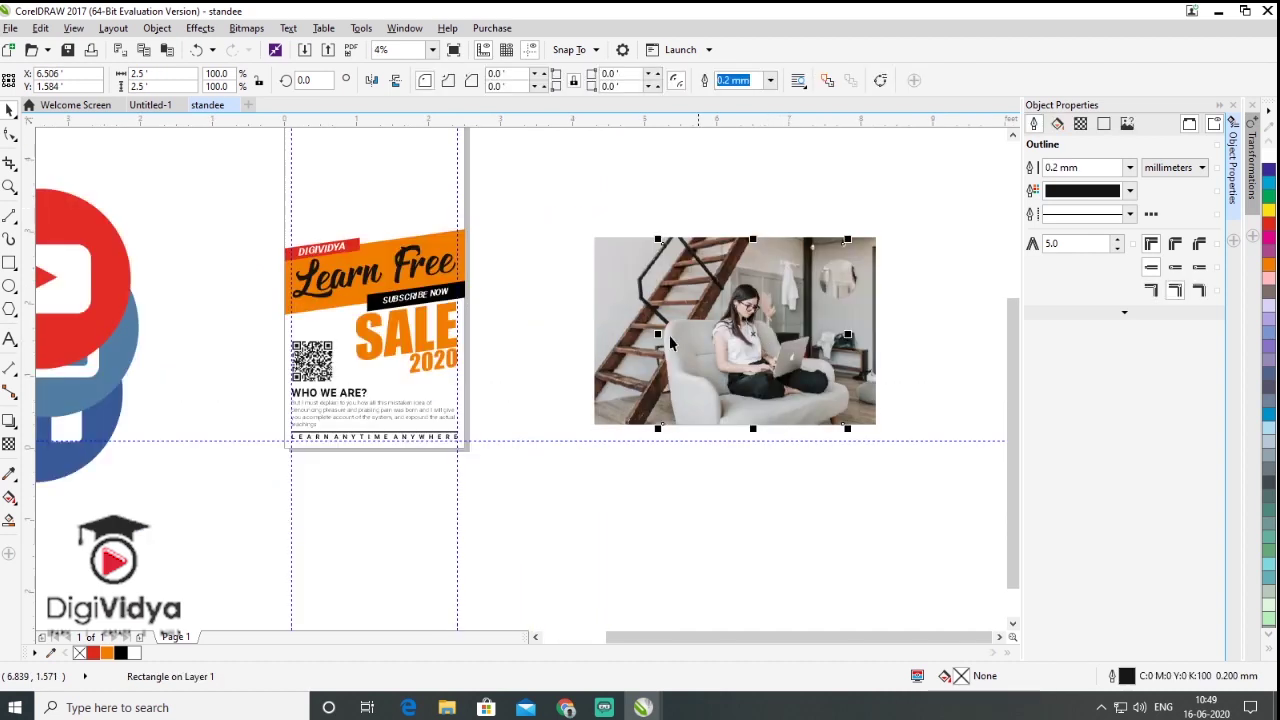
Send the photo to the back of the layer, behind the square outline
{"action": "left_click", "coordinate": [609, 281]}
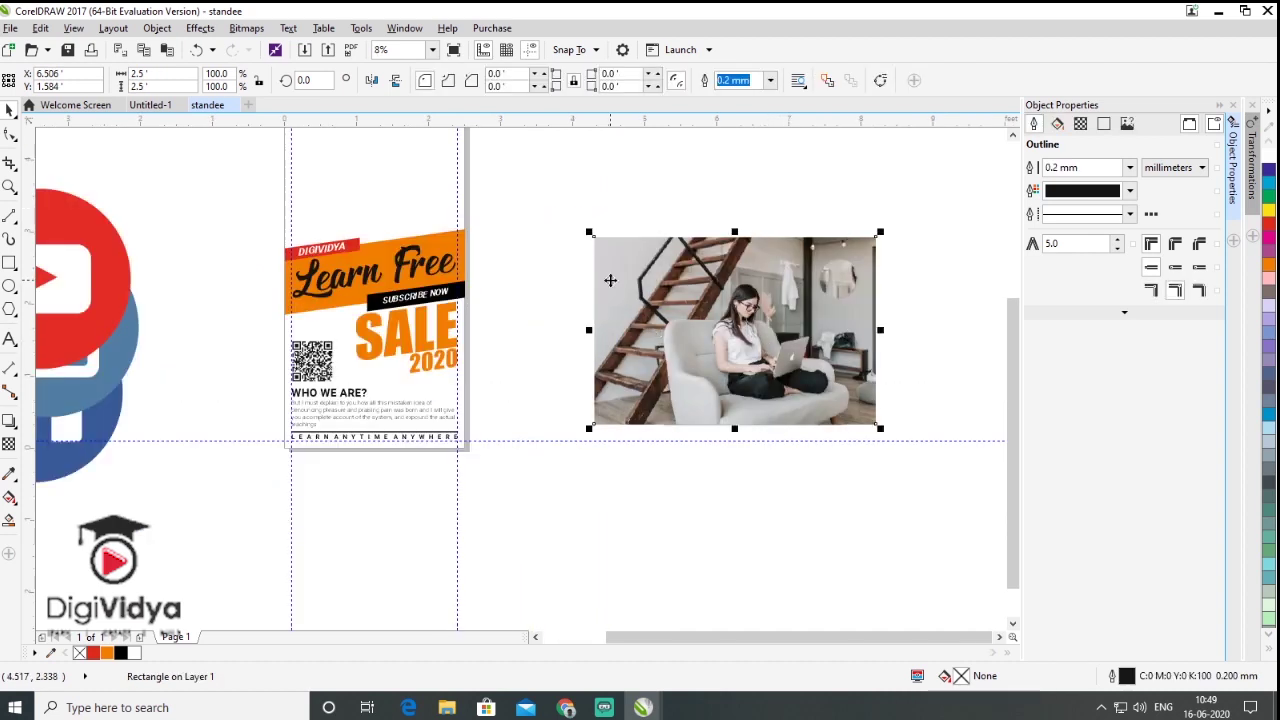
{"action": "right_click", "coordinate": [610, 281]}
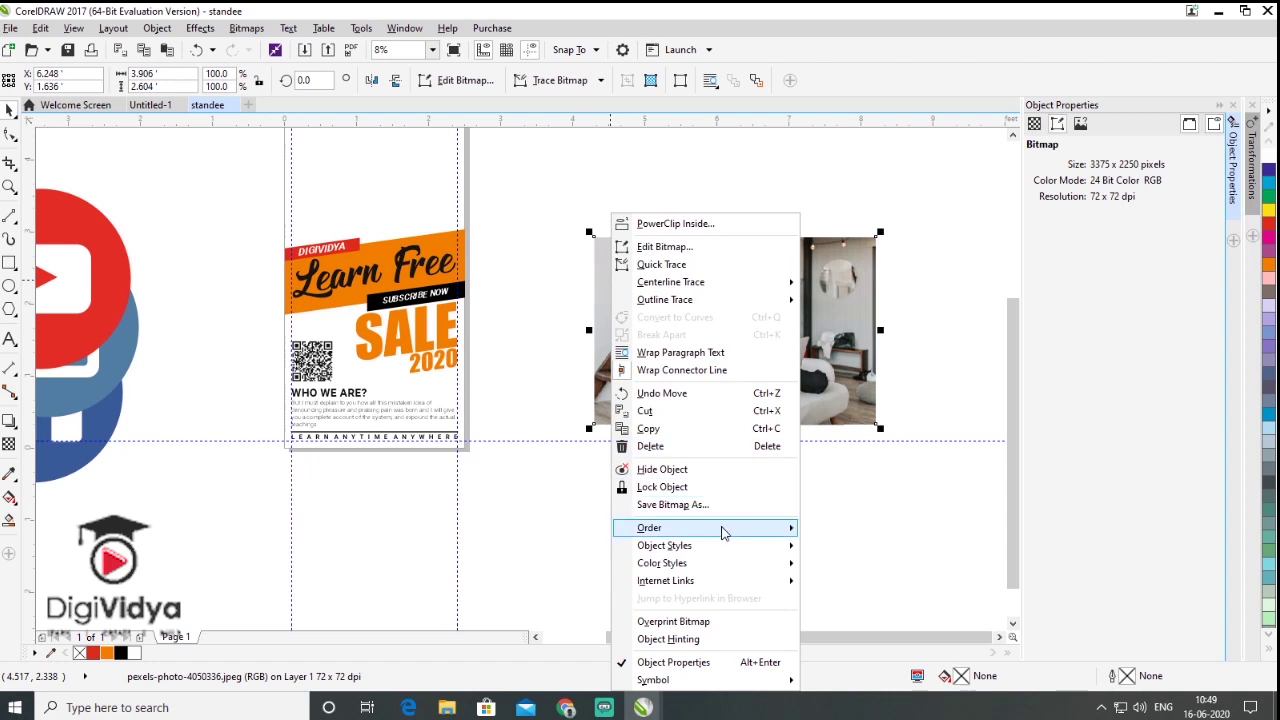
{"action": "mouse_move", "coordinate": [724, 532]}
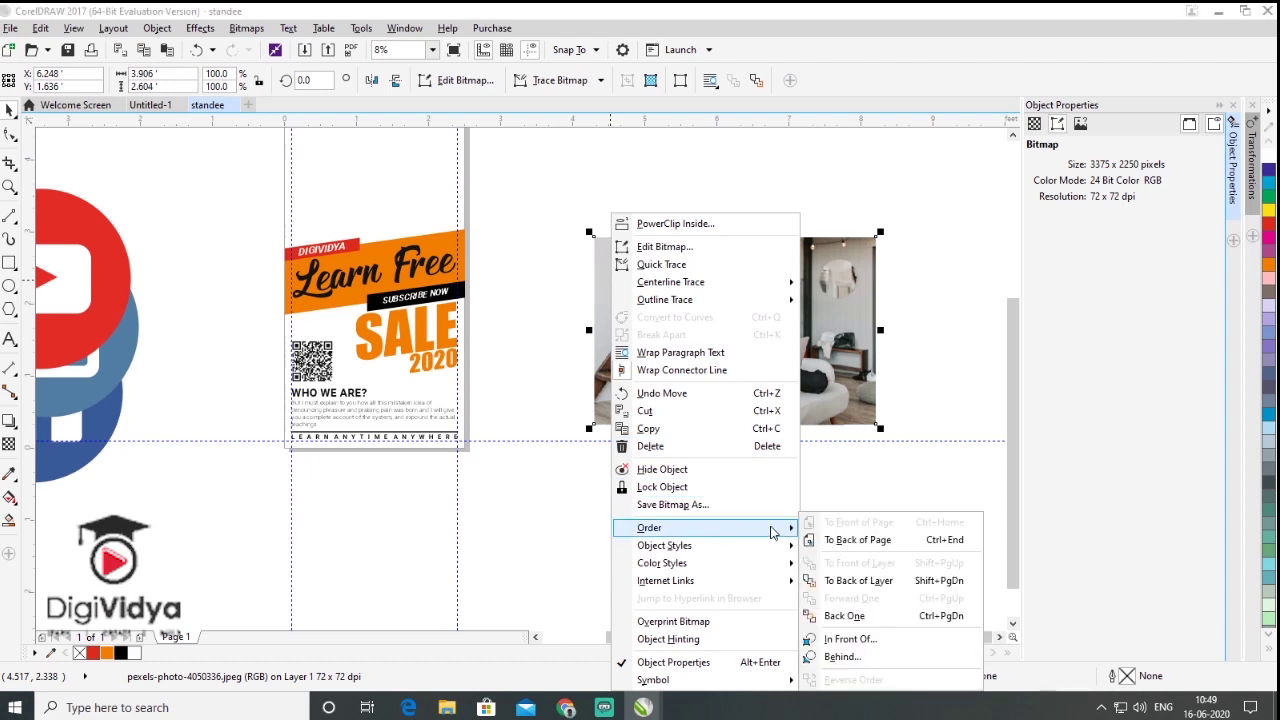
{"action": "left_click", "coordinate": [885, 590]}
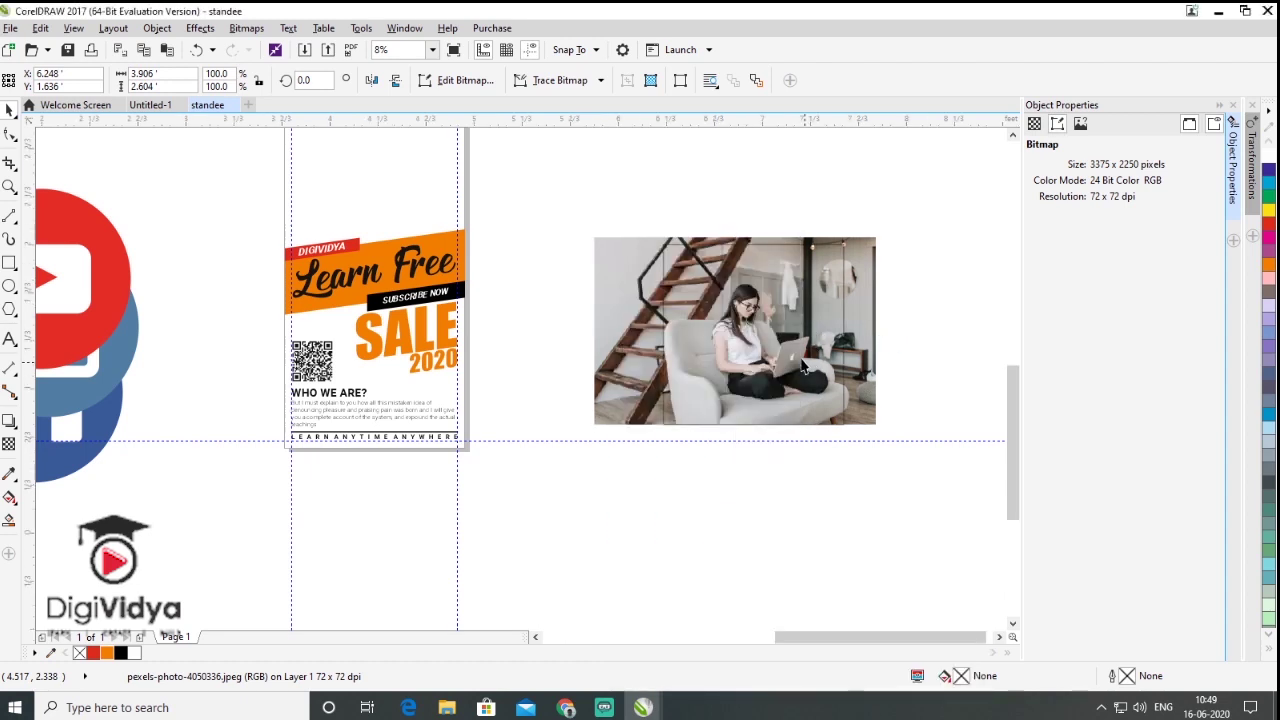
{"action": "scroll", "coordinate": [802, 364], "scroll_direction": "up", "scroll_amount": 1}
{"action": "scroll", "coordinate": [620, 368], "scroll_direction": "down", "scroll_amount": 1}
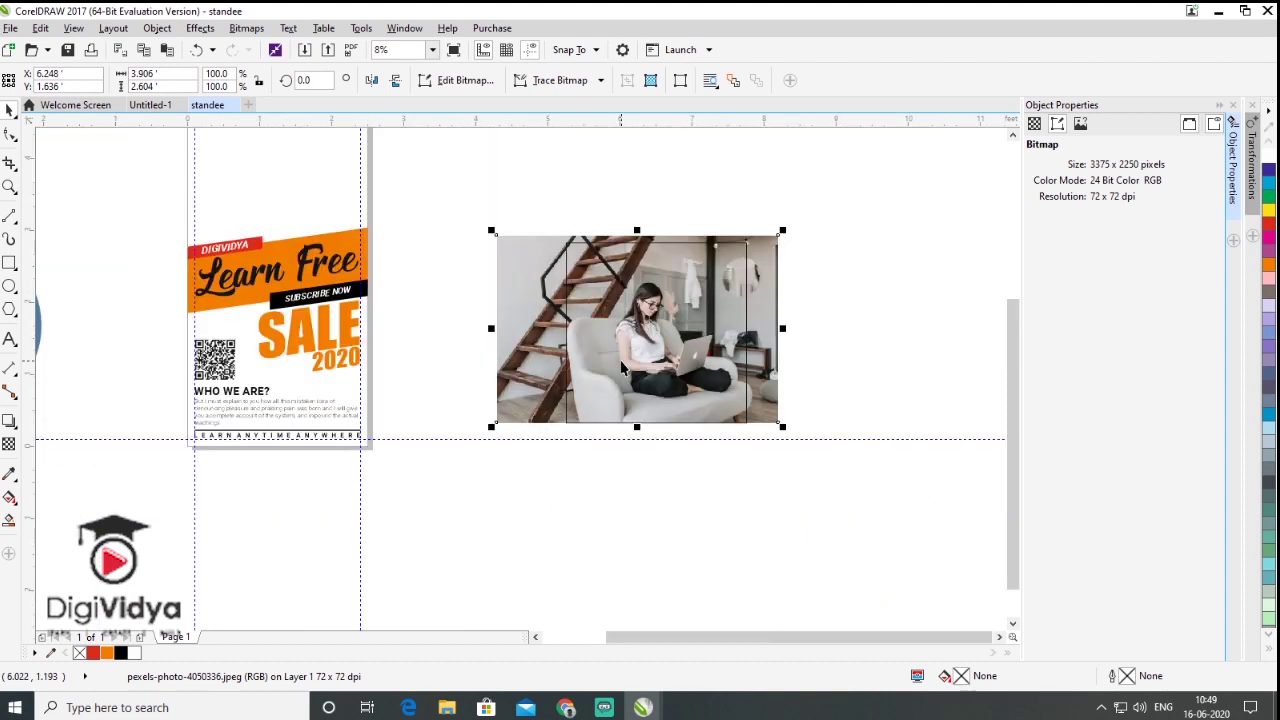
Enlarge the photo to about 132% and reposition the square so it frames the woman with the laptop
{"action": "left_click_drag", "start_coordinate": [490, 228], "coordinate": [400, 168]}
{"action": "left_click", "coordinate": [820, 293]}
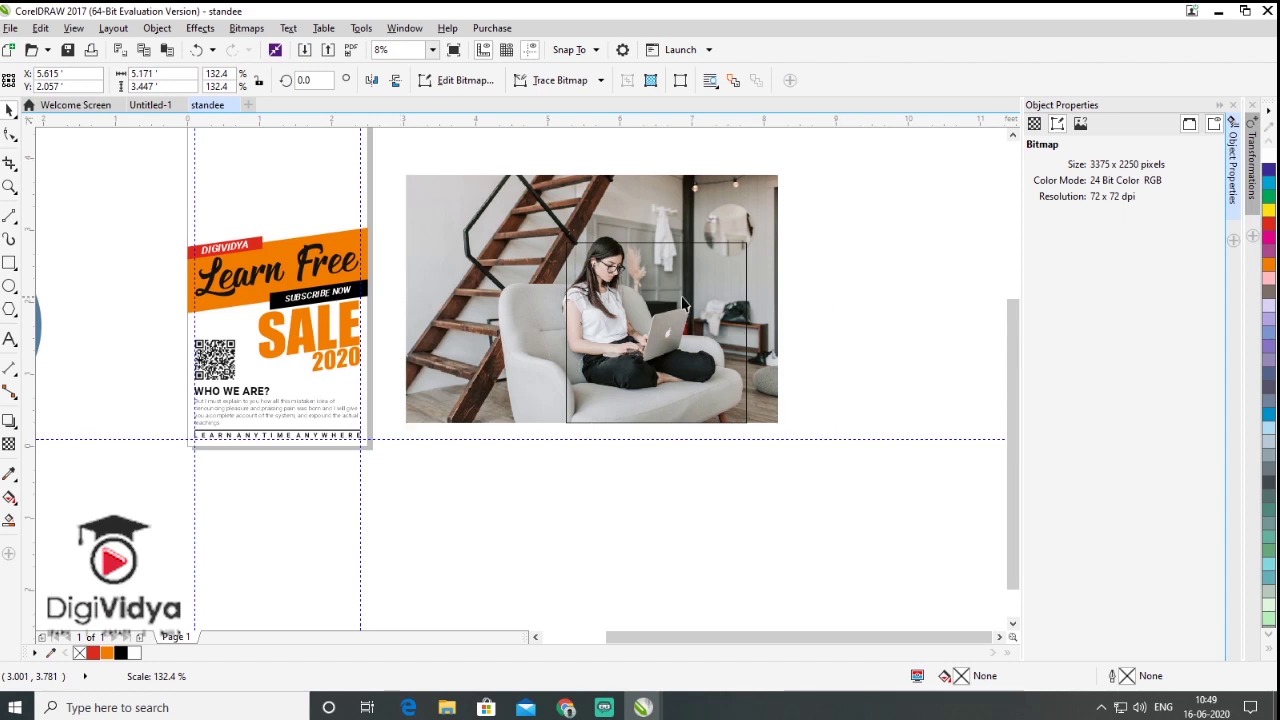
{"action": "left_click", "coordinate": [680, 252]}
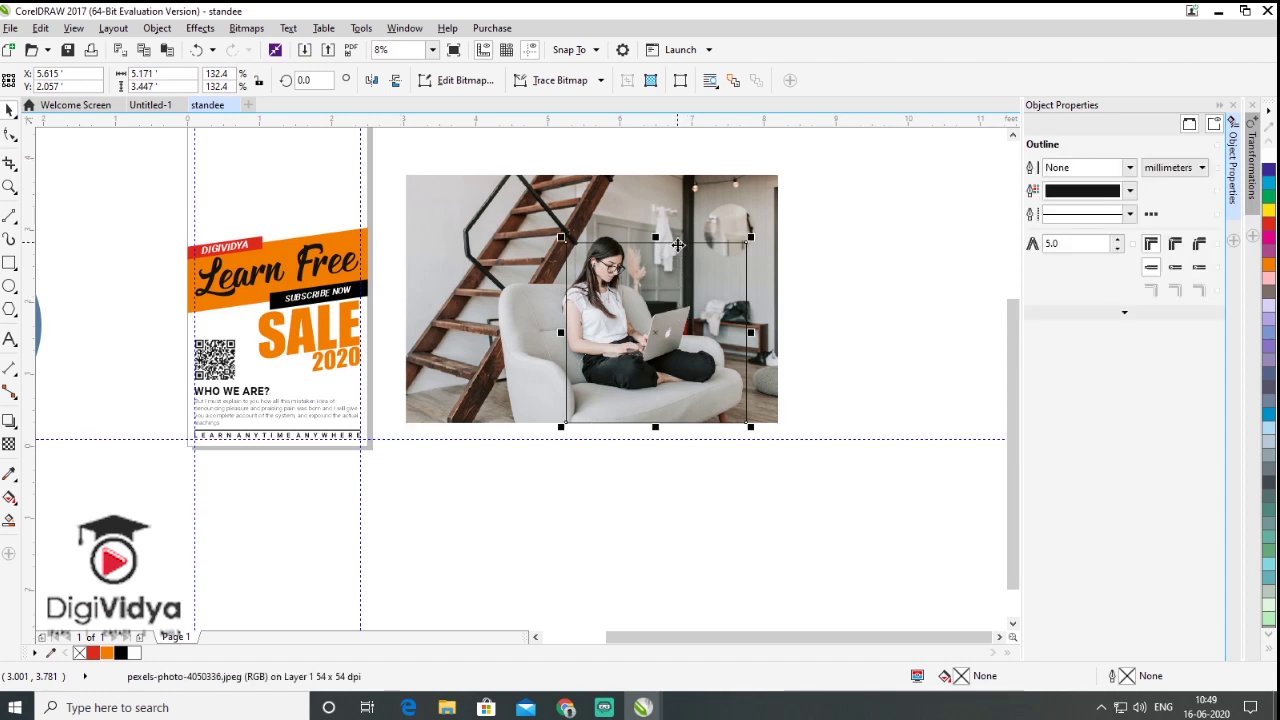
{"action": "left_click_drag", "start_coordinate": [647, 246], "coordinate": [622, 223]}
Intersect the photo with the square frame and delete the uncropped original photo
{"action": "left_click_drag", "start_coordinate": [404, 149], "coordinate": [848, 476]}
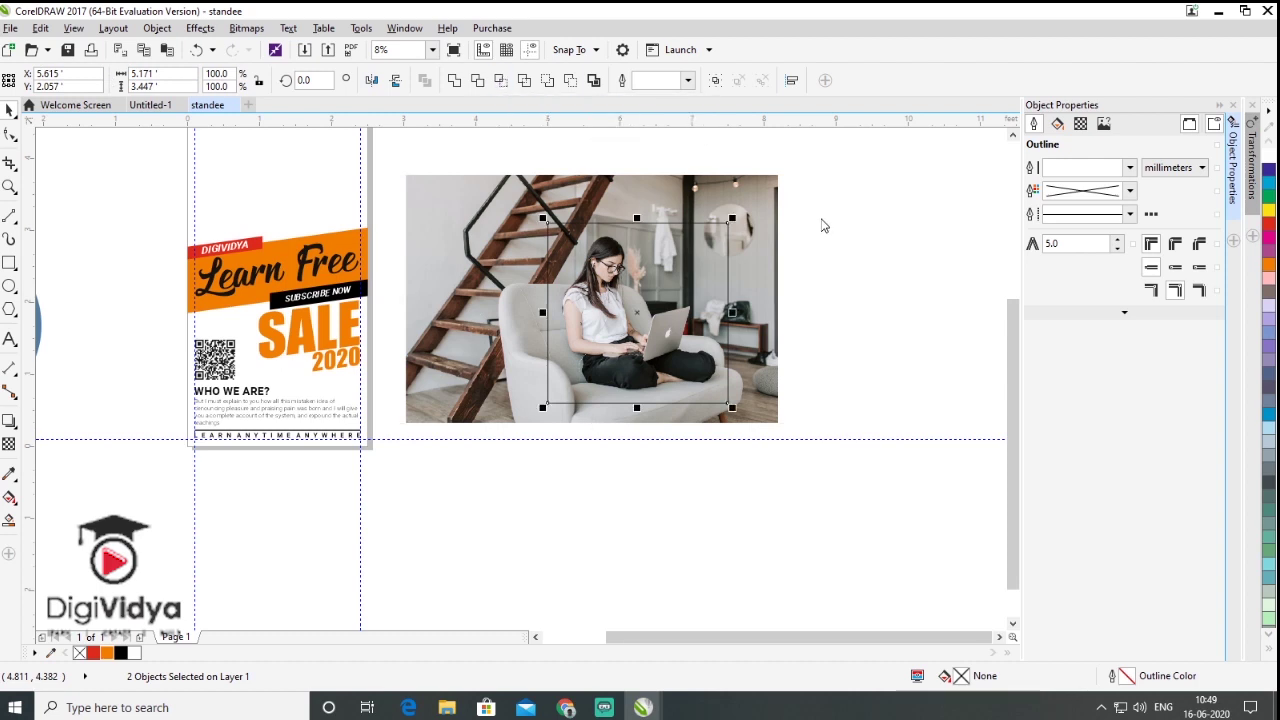
{"action": "left_click", "coordinate": [770, 208]}
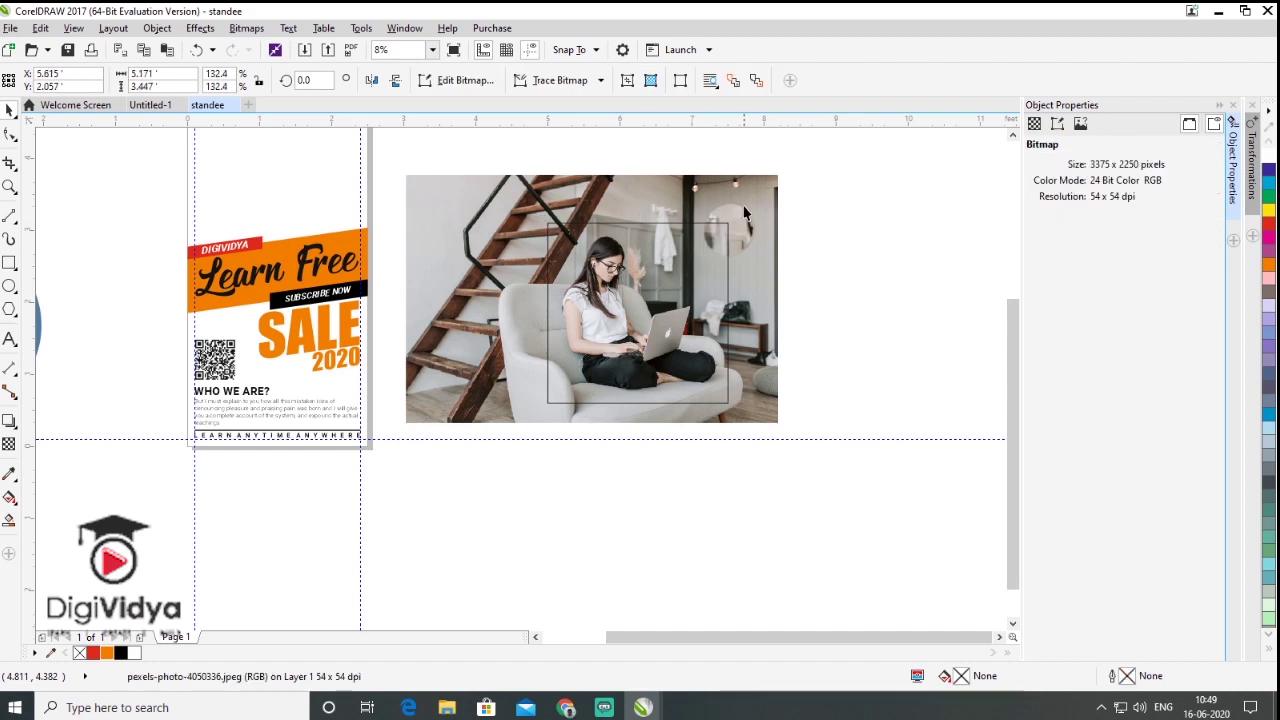
{"action": "key", "text": "Delete"}
Place the cropped photo at the top of the page, filling its full width behind the orange banner
{"action": "left_click_drag", "start_coordinate": [688, 247], "coordinate": [857, 266]}
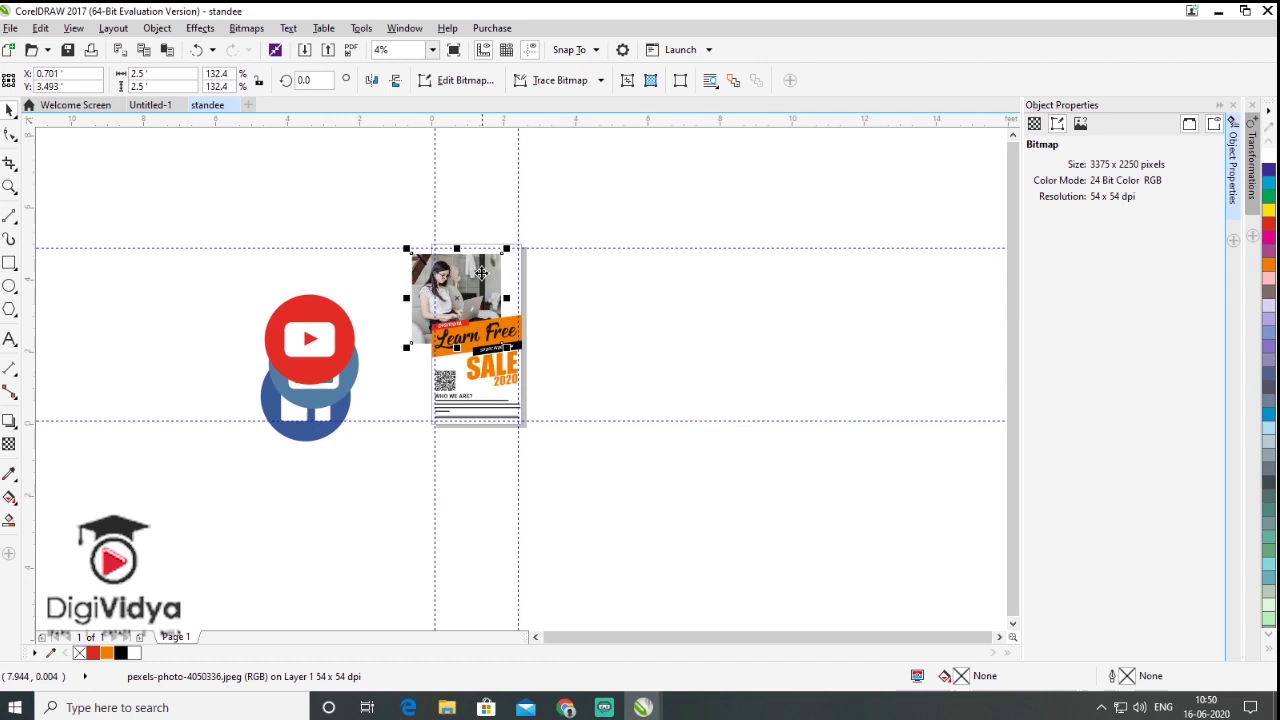
{"action": "scroll", "coordinate": [477, 273], "scroll_direction": "up", "scroll_amount": 4}
{"action": "left_click_drag", "start_coordinate": [428, 238], "coordinate": [499, 204]}
{"action": "left_click", "coordinate": [840, 357]}
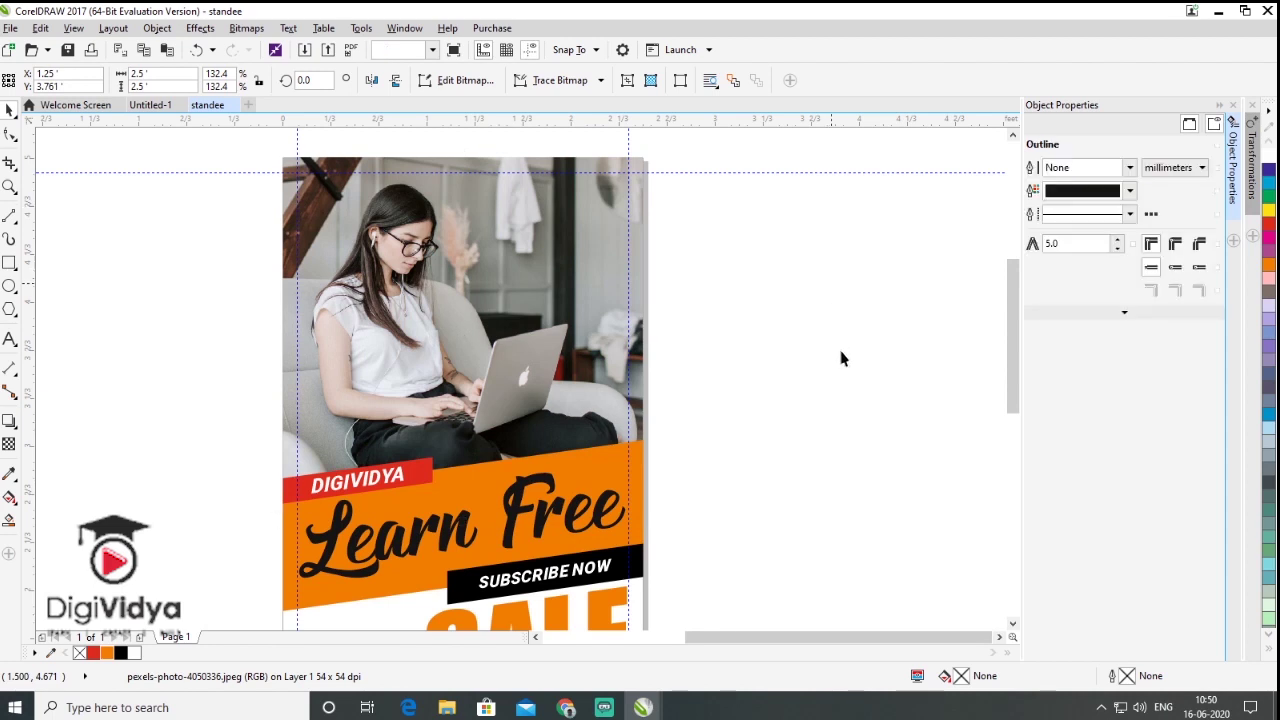
Delete the duplicate YouTube icon and line up the YouTube, Instagram and Facebook icons in a row
{"action": "scroll", "coordinate": [840, 357], "scroll_direction": "down", "scroll_amount": 2}
{"action": "left_click_drag", "start_coordinate": [333, 477], "coordinate": [179, 278]}
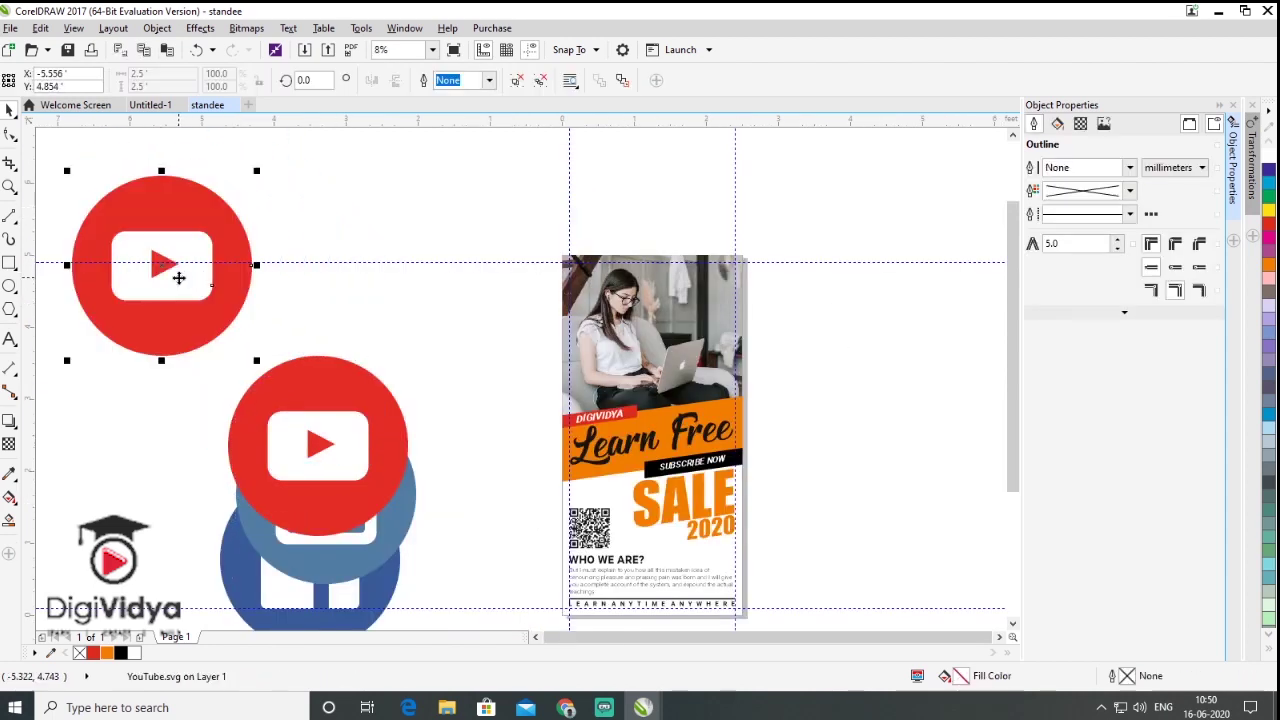
{"action": "key", "text": "Delete"}
{"action": "mouse_move", "coordinate": [379, 287]}
{"action": "left_mouse_down"}
{"action": "mouse_move", "coordinate": [374, 265]}
{"action": "mouse_move", "coordinate": [398, 272]}
{"action": "left_mouse_up"}
{"action": "left_click_drag", "start_coordinate": [321, 555], "coordinate": [559, 273]}
Shrink the three social media icons together and place them in the photo's upper-right corner, inside the guidelines
{"action": "left_click", "coordinate": [182, 341], "text": "shift"}
{"action": "left_click_drag", "start_coordinate": [66, 371], "coordinate": [735, 268]}
{"action": "scroll", "coordinate": [735, 268], "scroll_direction": "up", "scroll_amount": 5}
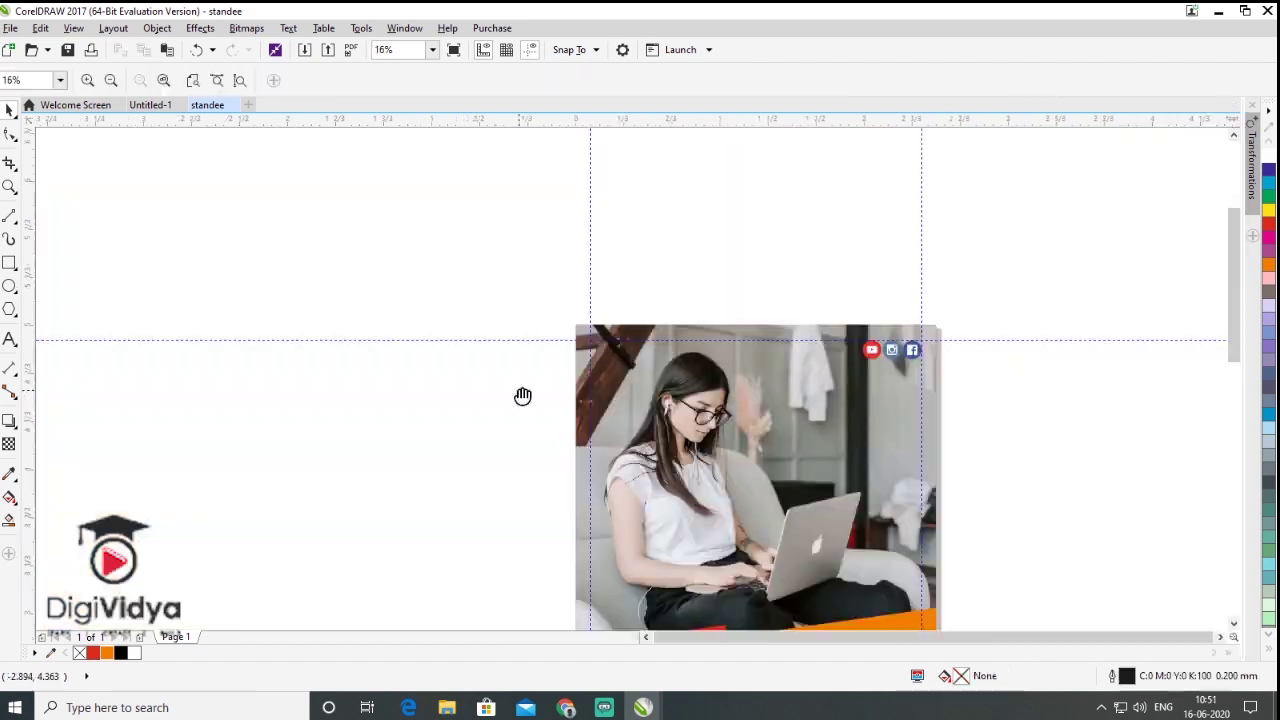
Review the finished standee from the photo and social media icons down to the bottom tagline
{"action": "left_click_drag", "start_coordinate": [523, 394], "coordinate": [406, 194]}
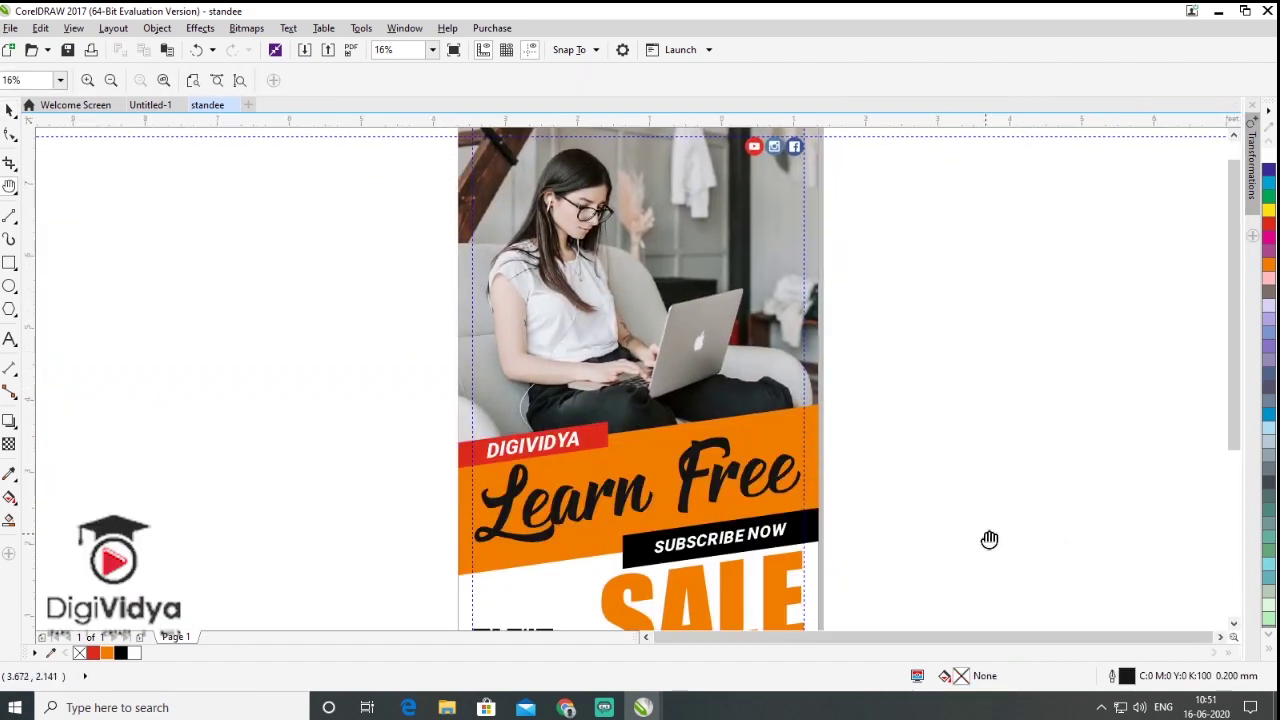
{"action": "scroll", "coordinate": [975, 530], "scroll_direction": "down", "scroll_amount": 2}
{"action": "left_click_drag", "start_coordinate": [971, 526], "coordinate": [806, 357]}
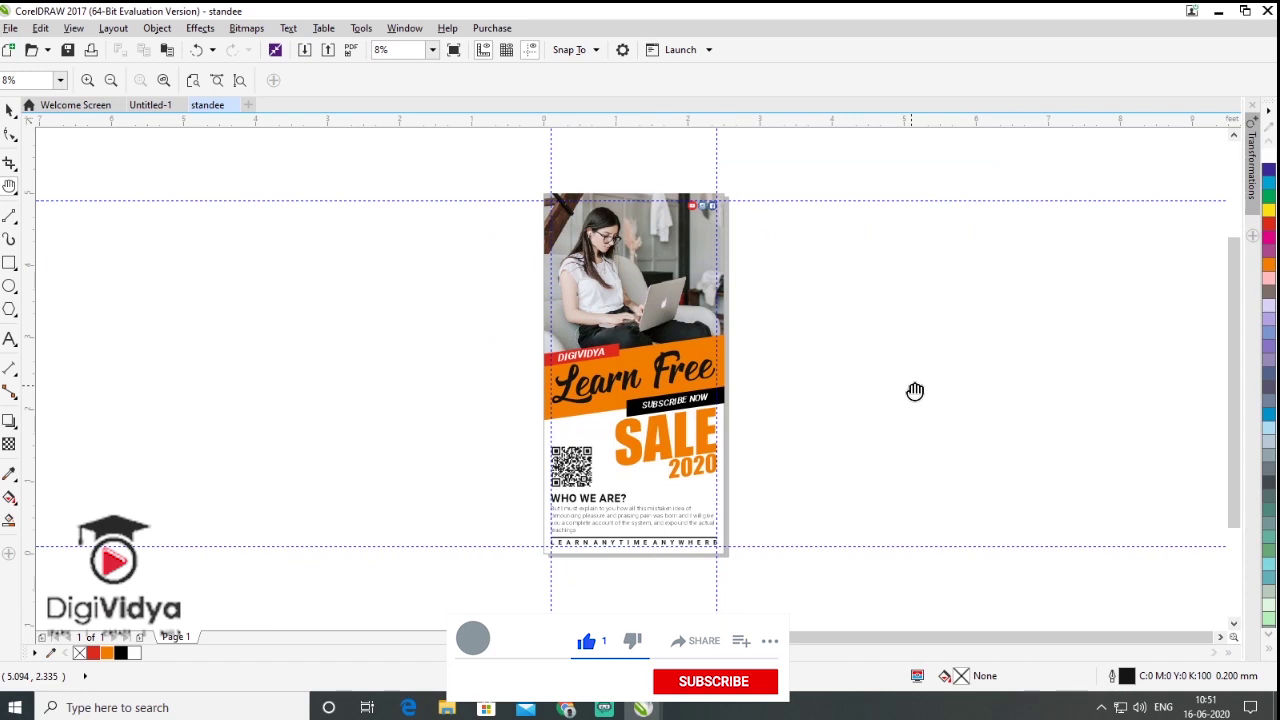
{"action": "scroll", "coordinate": [645, 278], "scroll_direction": "up", "scroll_amount": 2}
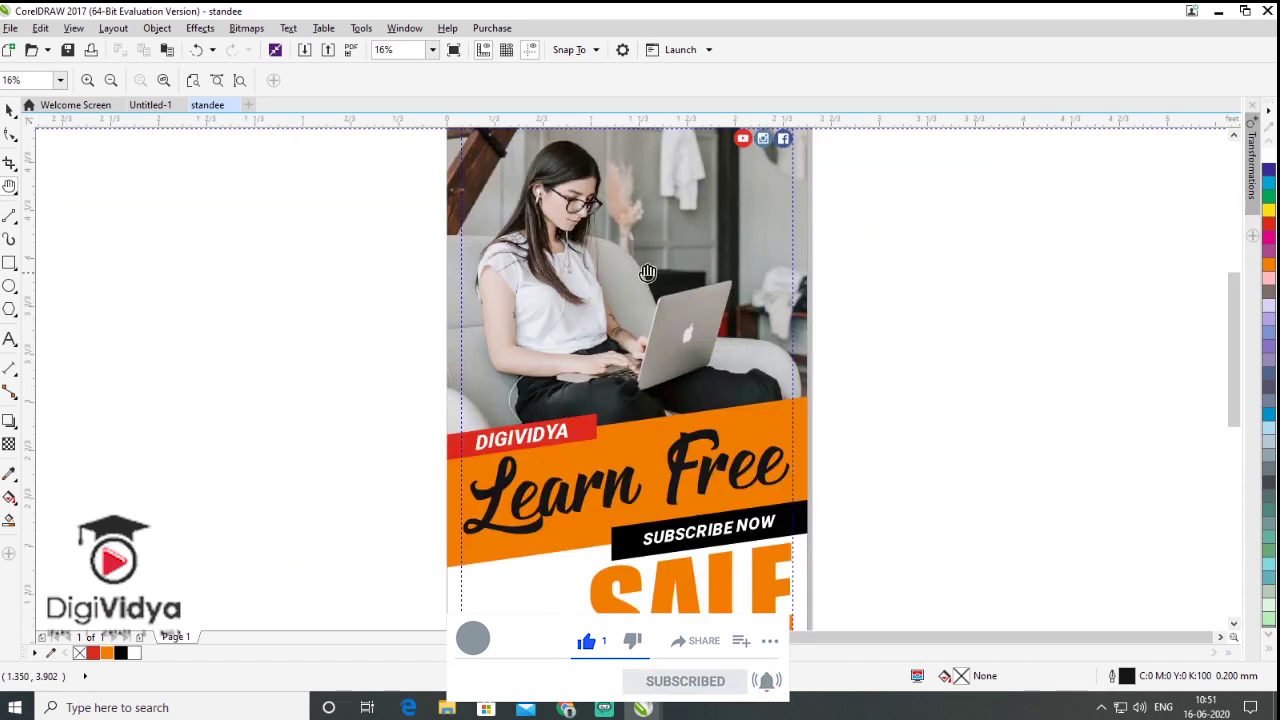
{"action": "scroll", "coordinate": [648, 272], "scroll_direction": "down", "scroll_amount": 5}
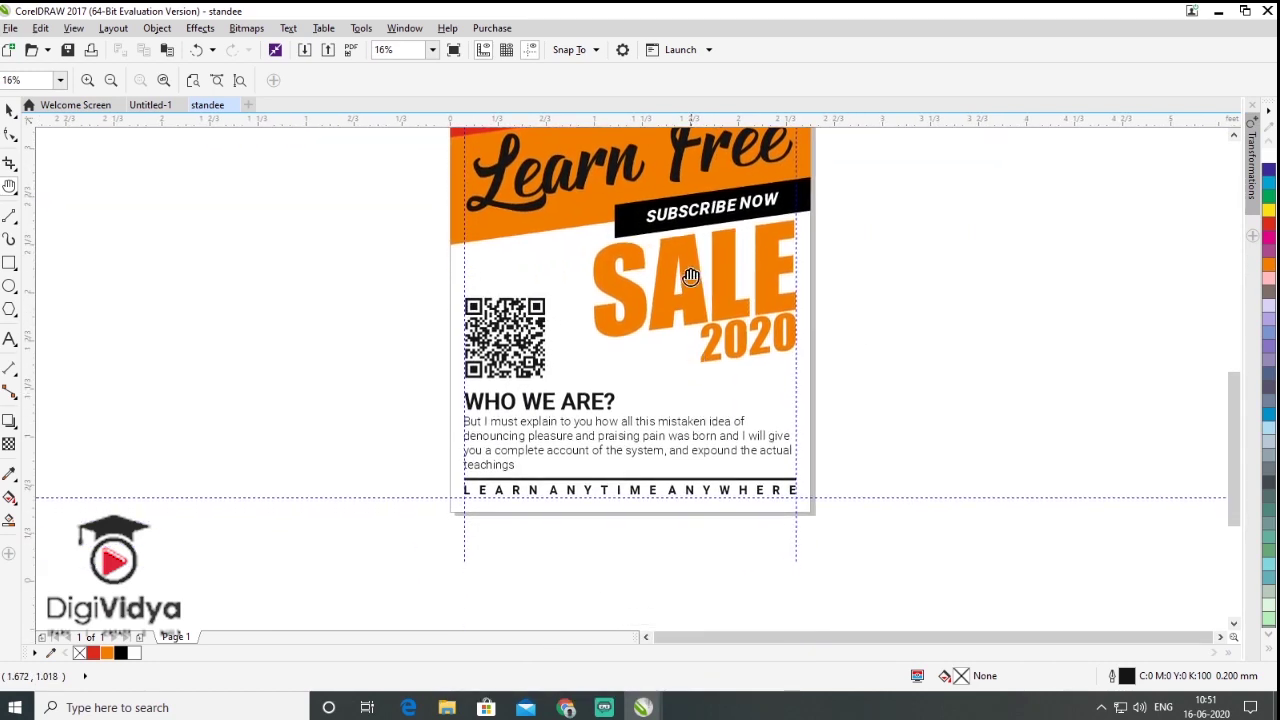
{"action": "scroll", "coordinate": [689, 320], "scroll_direction": "up", "scroll_amount": 2}
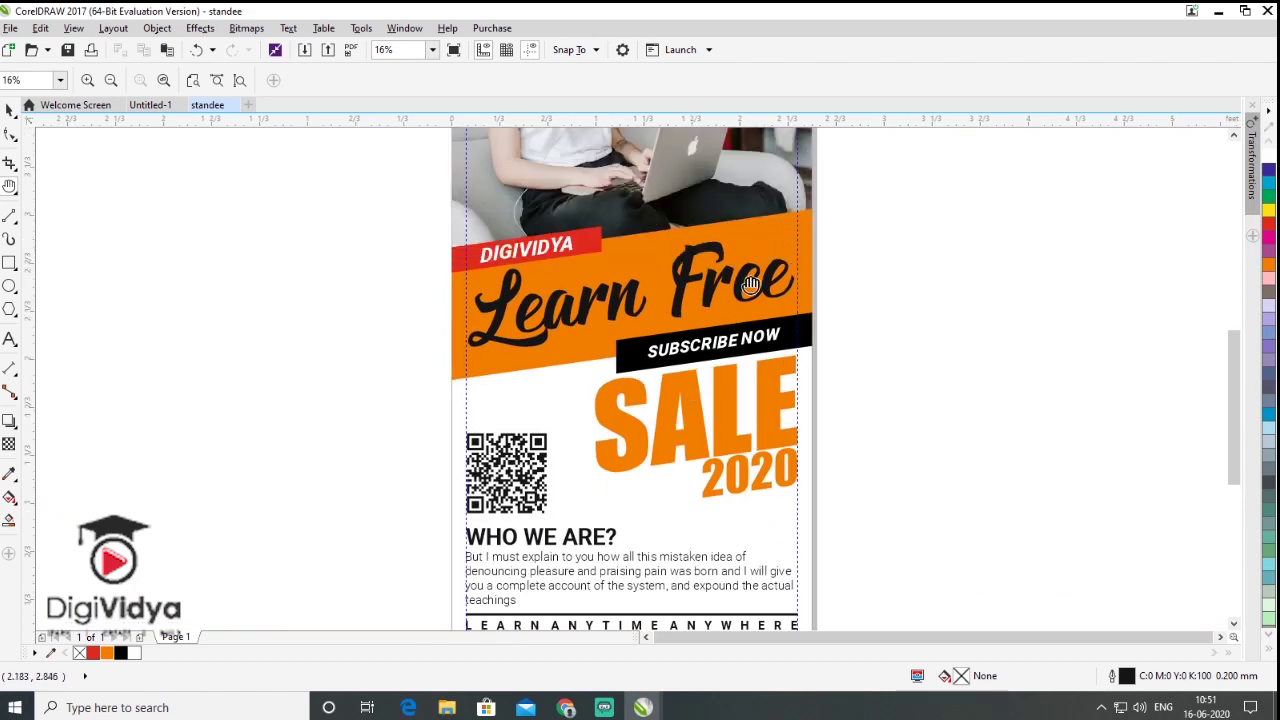